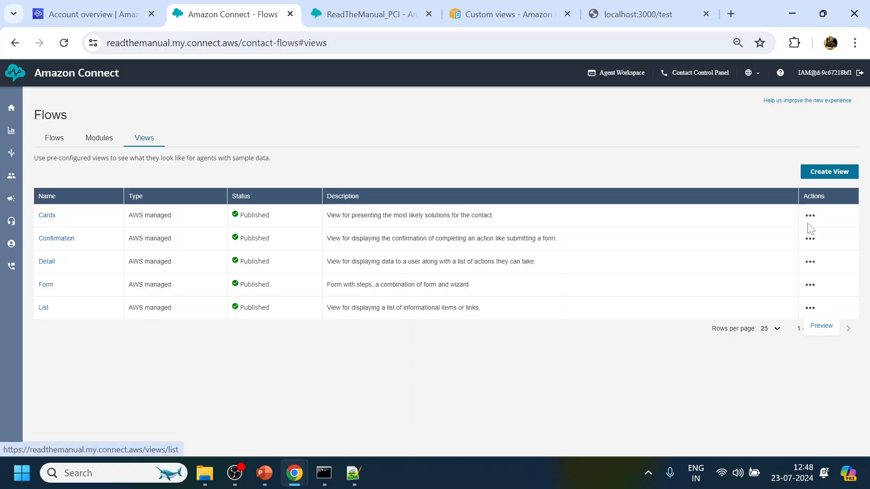
# Close the Preview menu on the Views tab listing the five AWS-managed views.
pyautogui.click(741, 166)
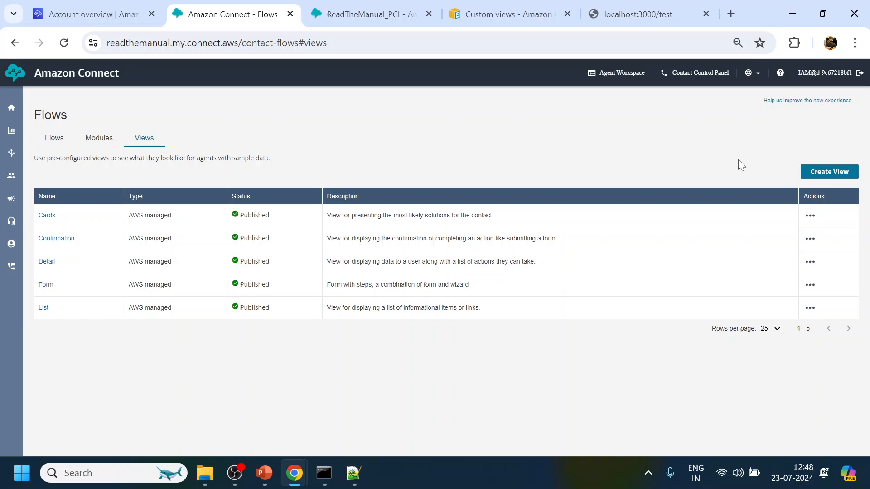
# Create a new custom view, name it ASKCardNo and browse the available templates.
pyautogui.click(825, 175)
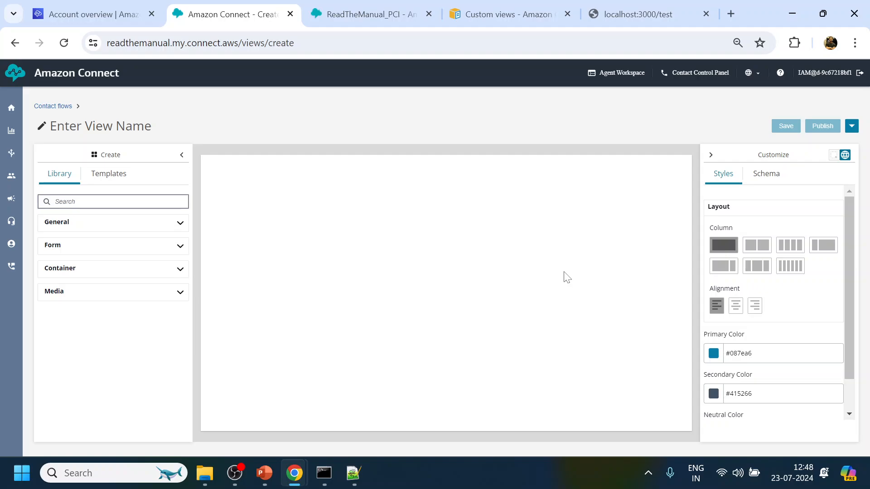
pyautogui.click(120, 179)
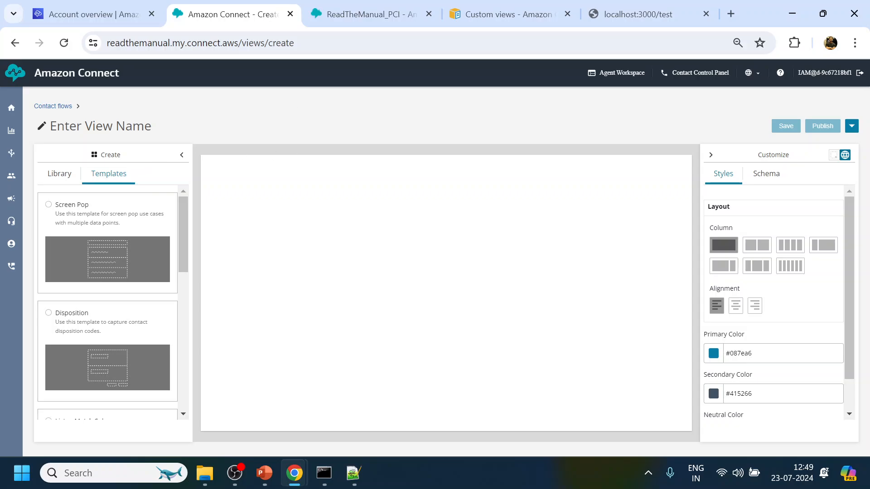
pyautogui.click(41, 126)
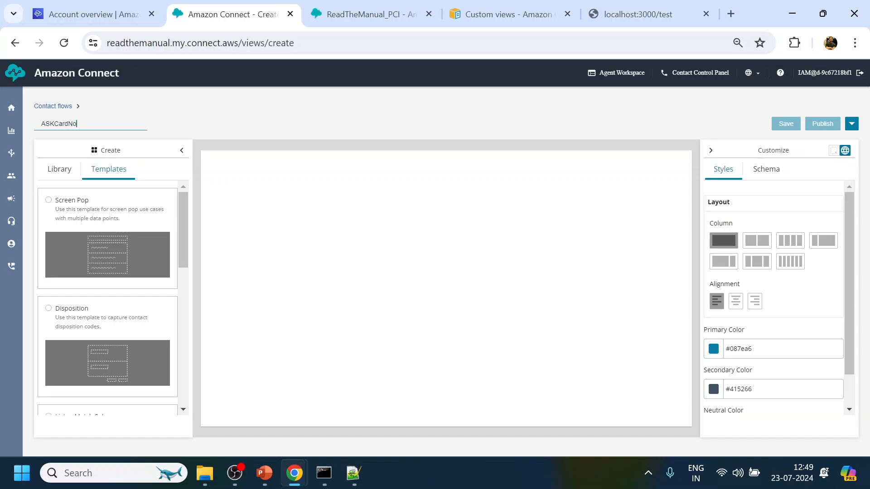
pyautogui.scroll(-3, 101, 262)
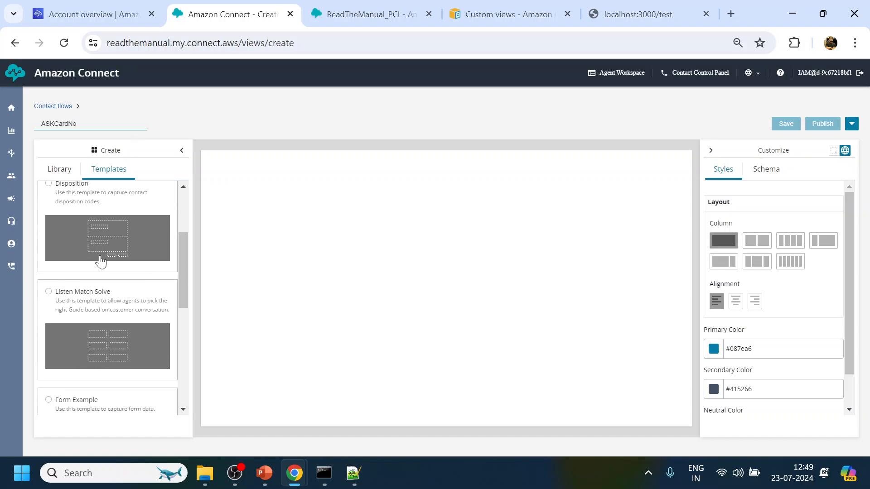
pyautogui.scroll(-5, 101, 262)
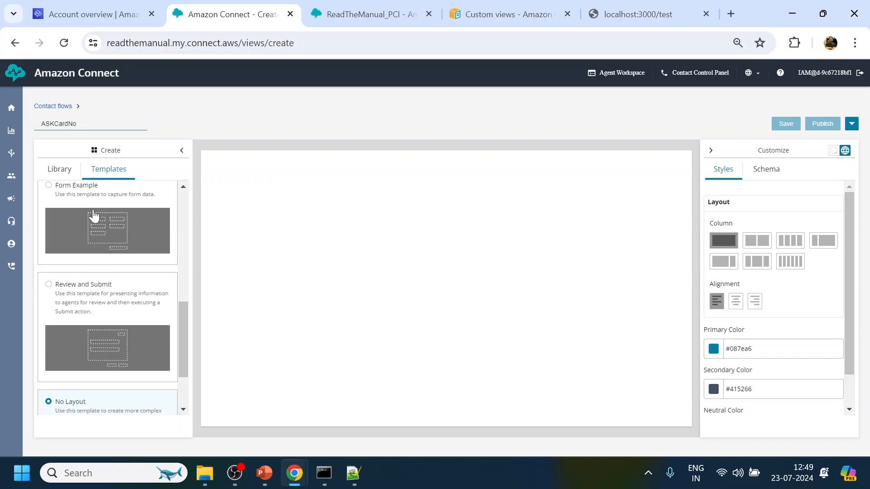
pyautogui.click(94, 216)
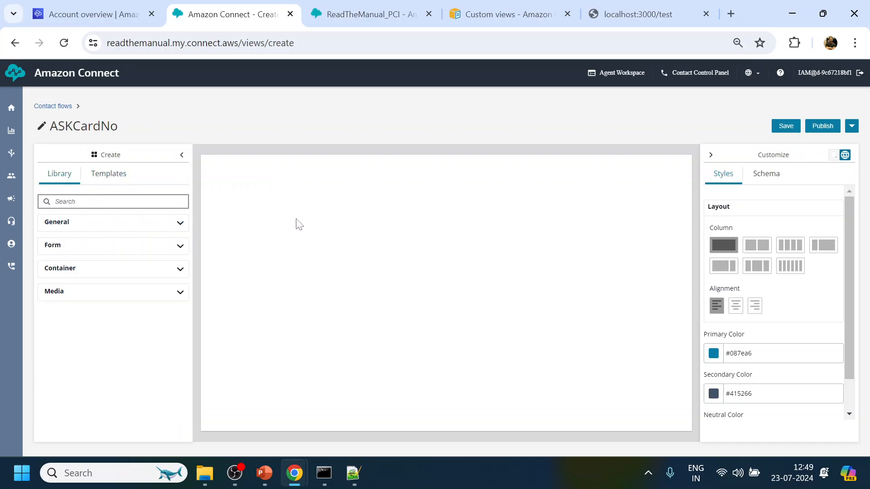
pyautogui.click(111, 175)
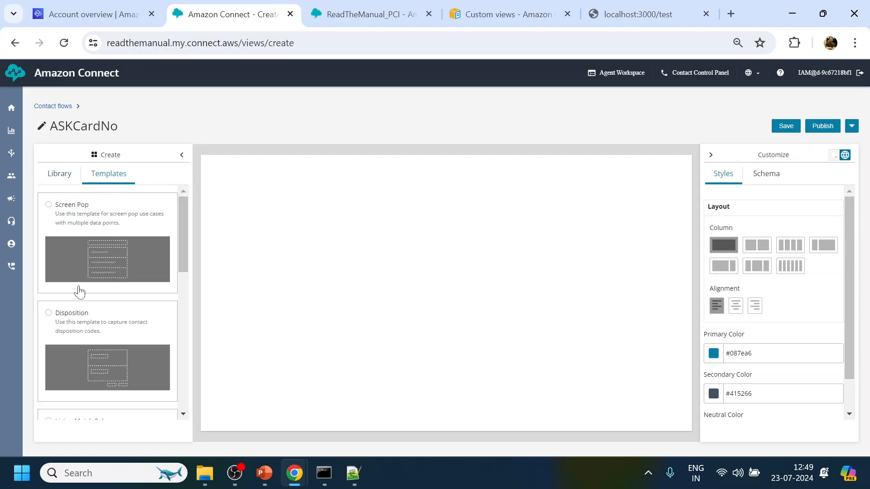
pyautogui.scroll(-4, 65, 333)
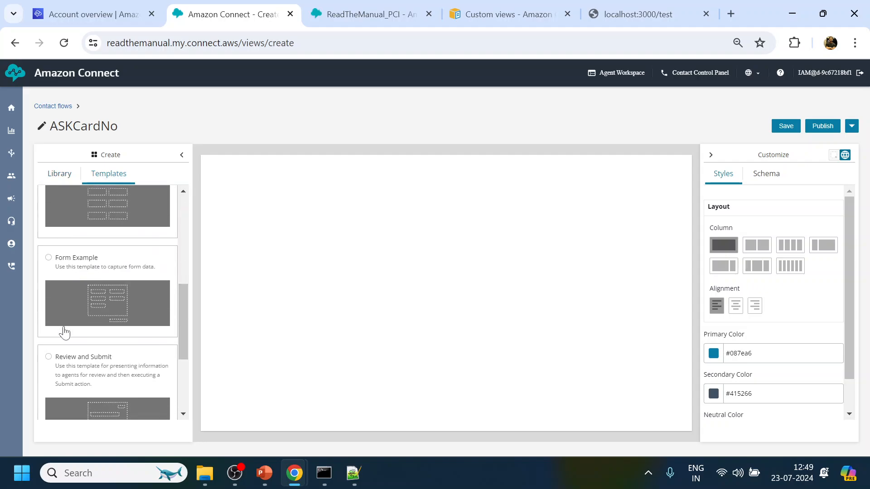
# Apply the Form Example template to the ASKCardNo canvas and review its fields.
pyautogui.click(49, 258)
pyautogui.click(541, 284)
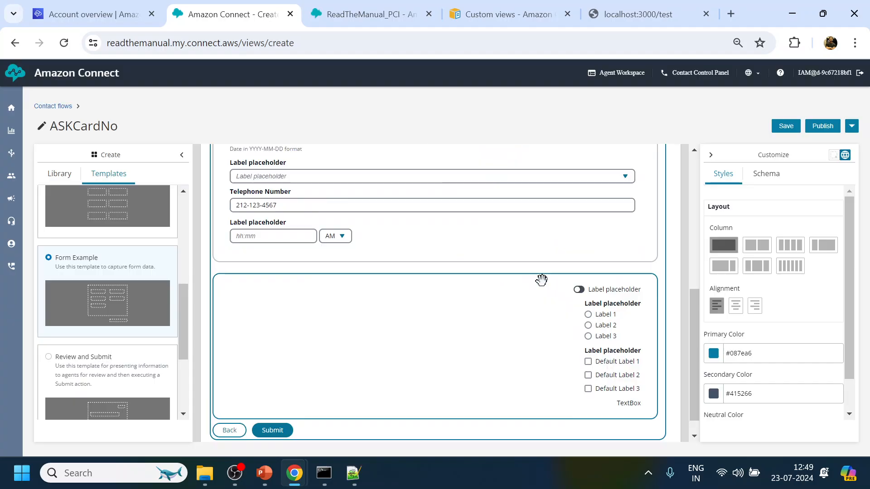
pyautogui.scroll(4, 525, 290)
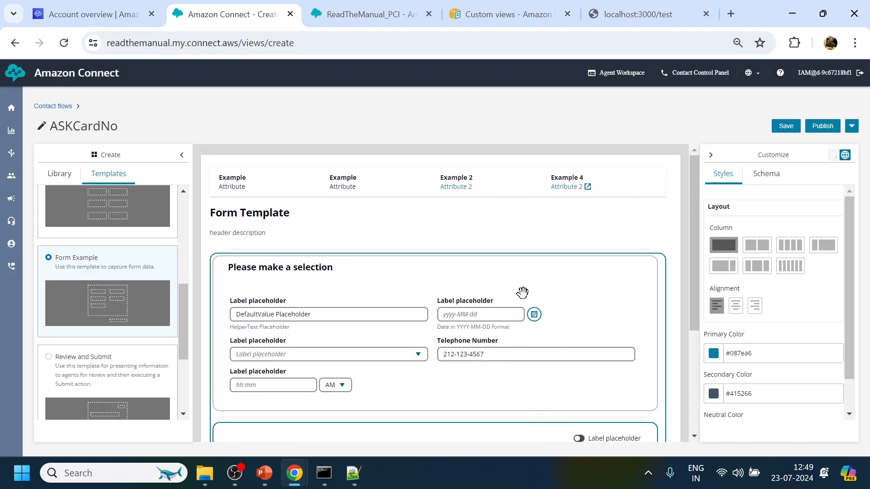
pyautogui.scroll(-2, 522, 292)
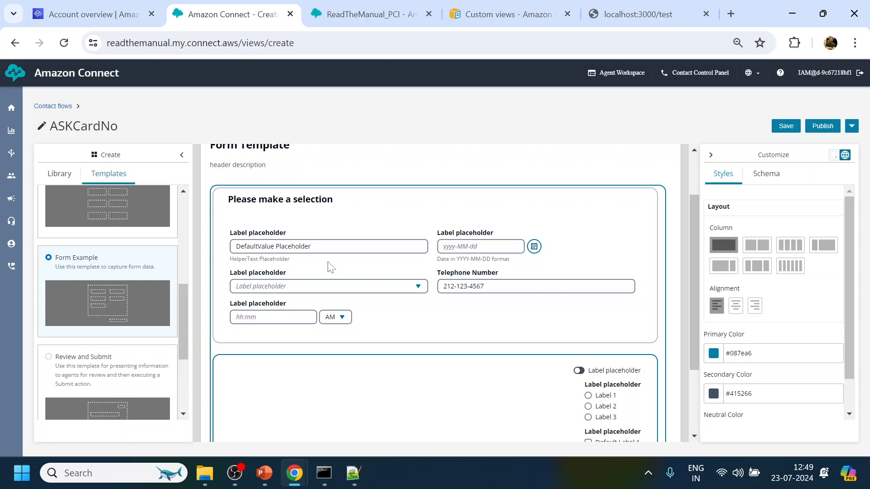
pyautogui.scroll(2, 331, 267)
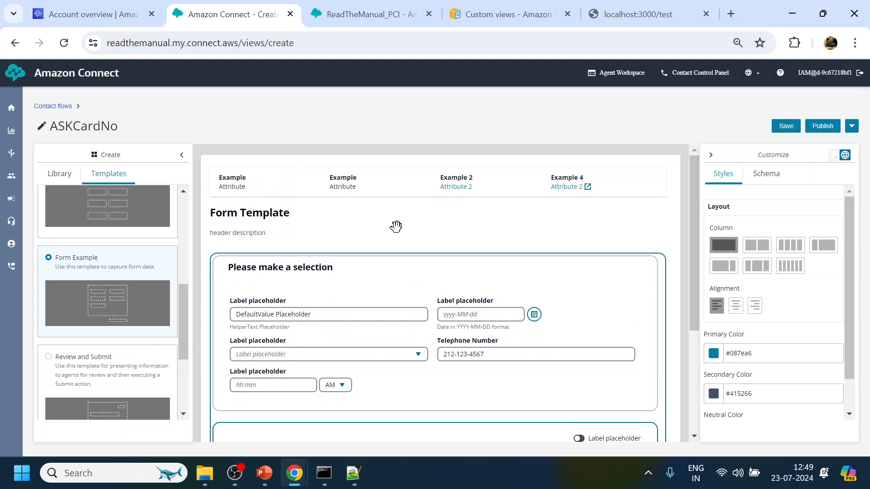
# Delete the attribute bar, the Form Template header and the toggle/radio/checkbox container.
pyautogui.click(646, 180)
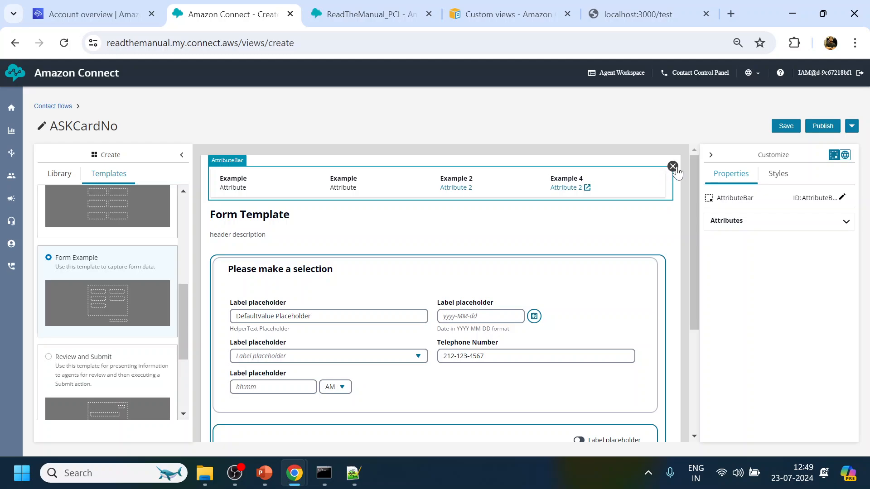
pyautogui.click(673, 167)
pyautogui.click(450, 175)
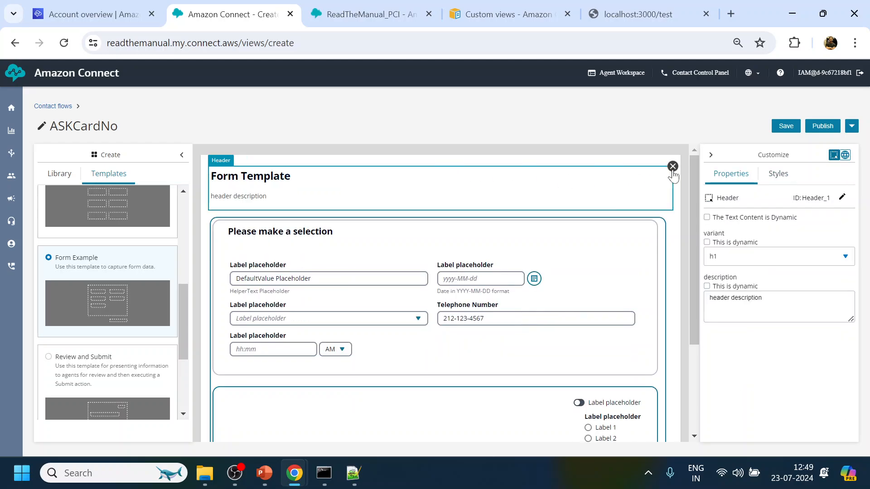
pyautogui.click(671, 168)
pyautogui.click(543, 388)
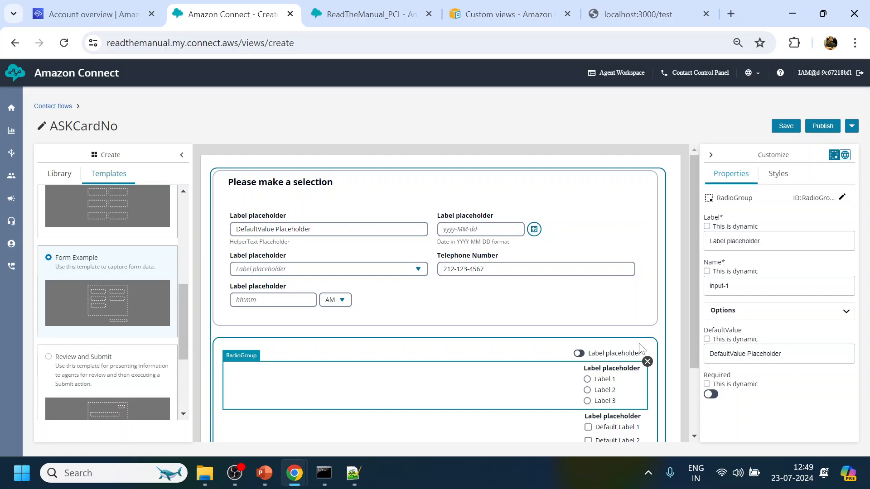
pyautogui.click(526, 346)
pyautogui.click(481, 396)
pyautogui.click(262, 335)
pyautogui.click(664, 336)
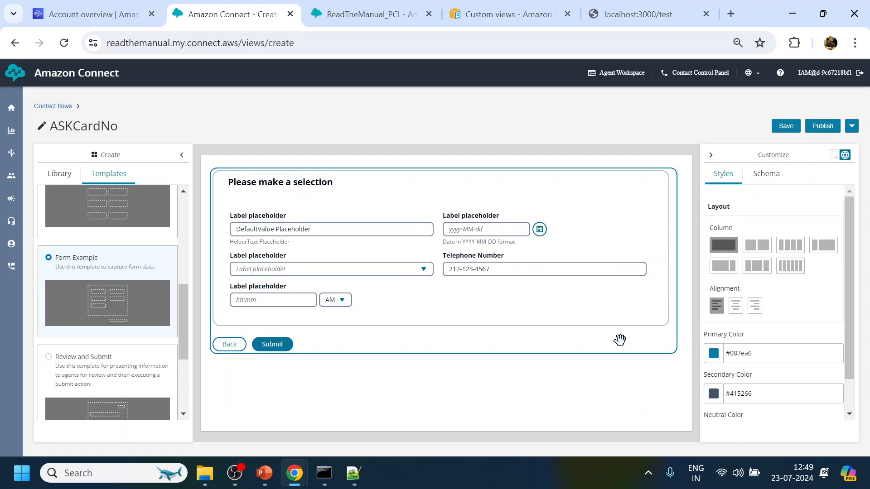
# Delete the DatePicker, Dropdown, Telephone Number and TimePicker fields from the form.
pyautogui.click(516, 225)
pyautogui.click(651, 214)
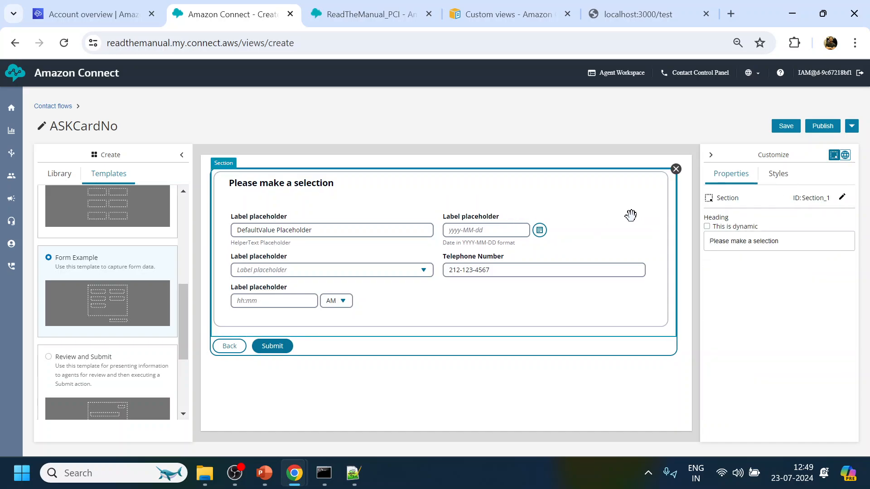
pyautogui.click(548, 212)
pyautogui.click(652, 207)
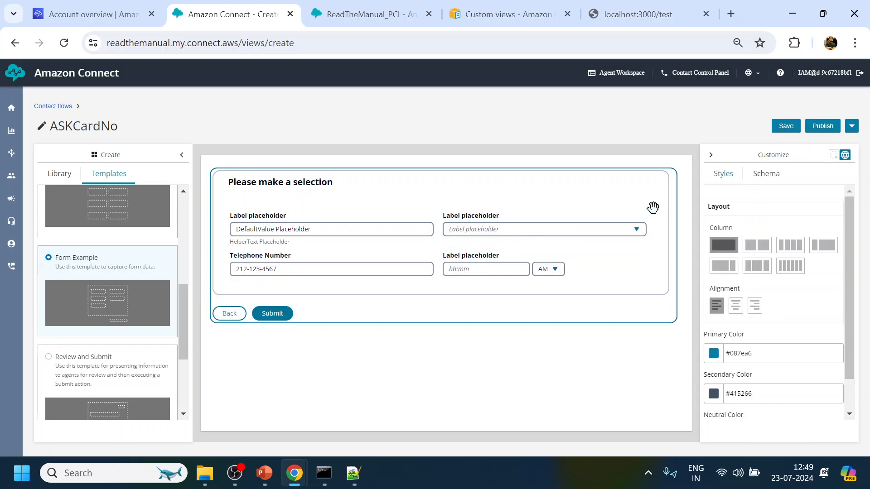
pyautogui.click(567, 219)
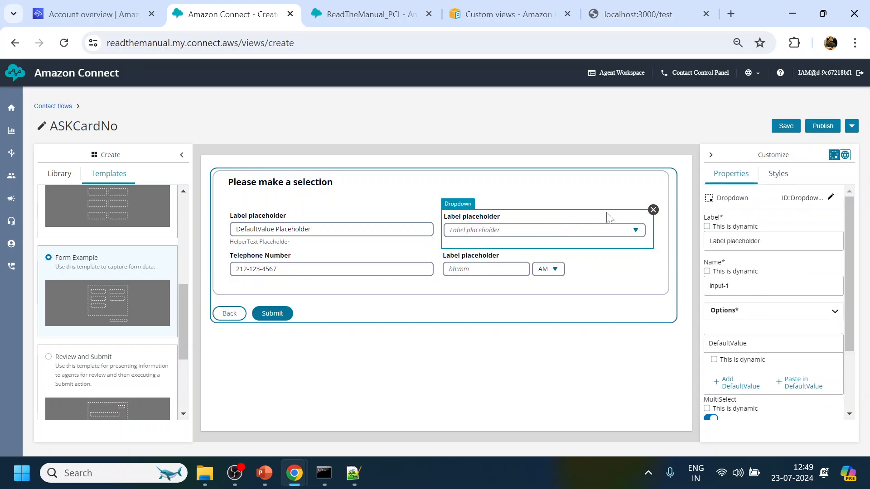
pyautogui.click(653, 210)
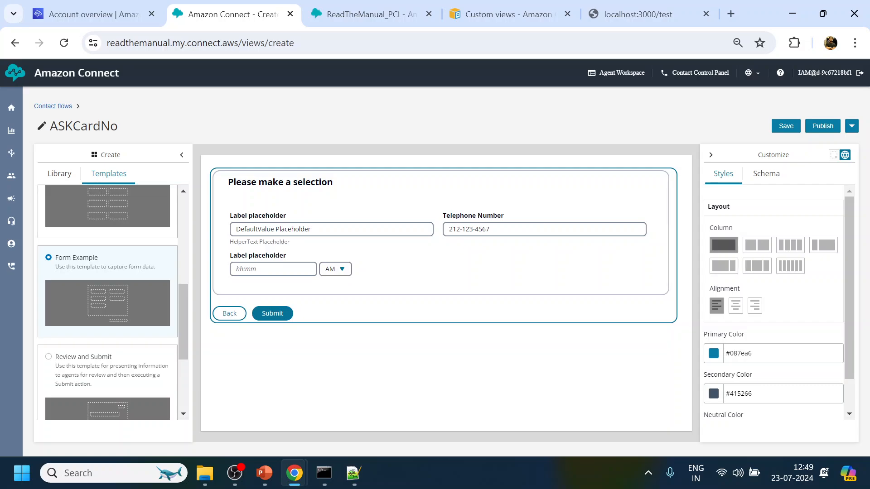
pyautogui.click(541, 219)
pyautogui.click(653, 210)
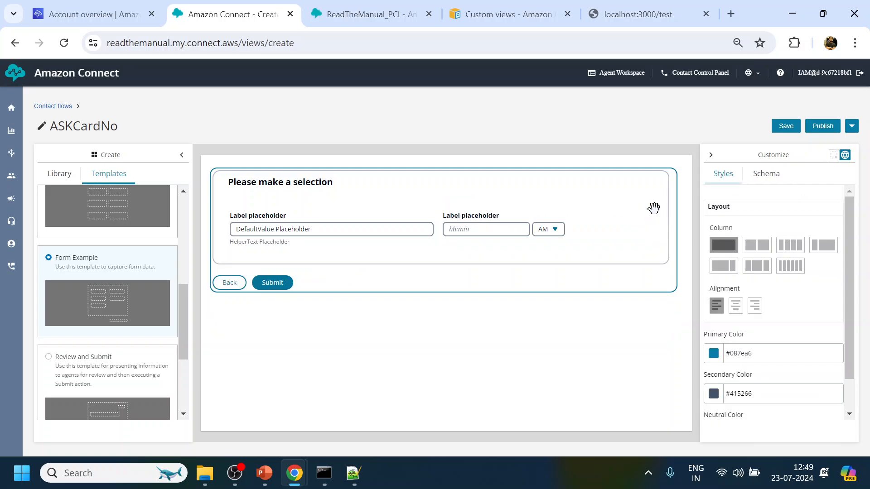
pyautogui.click(508, 218)
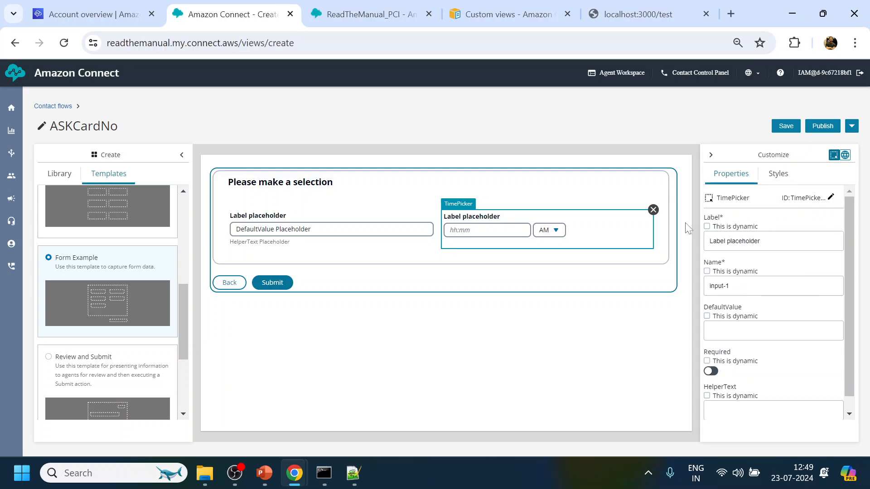
pyautogui.click(654, 210)
pyautogui.click(332, 283)
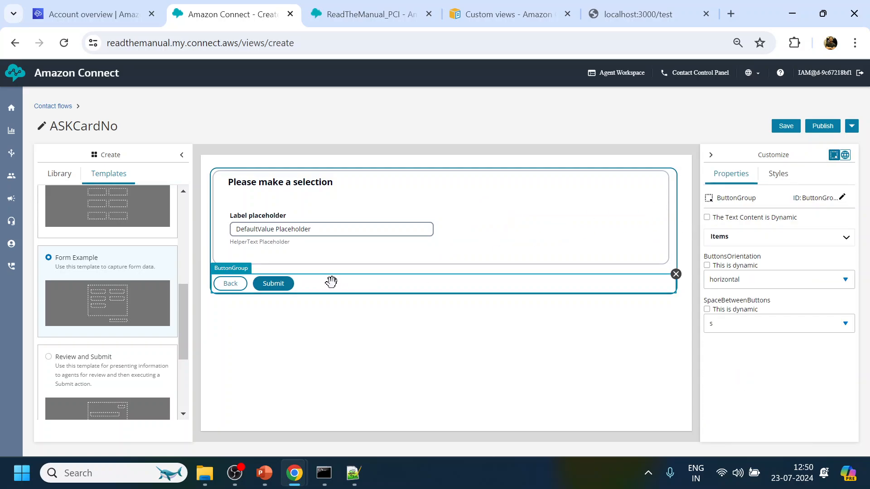
# Move Back and Submit into the section beside the input and make the section single-column.
pyautogui.moveTo(346, 281); pyautogui.dragTo(356, 252)
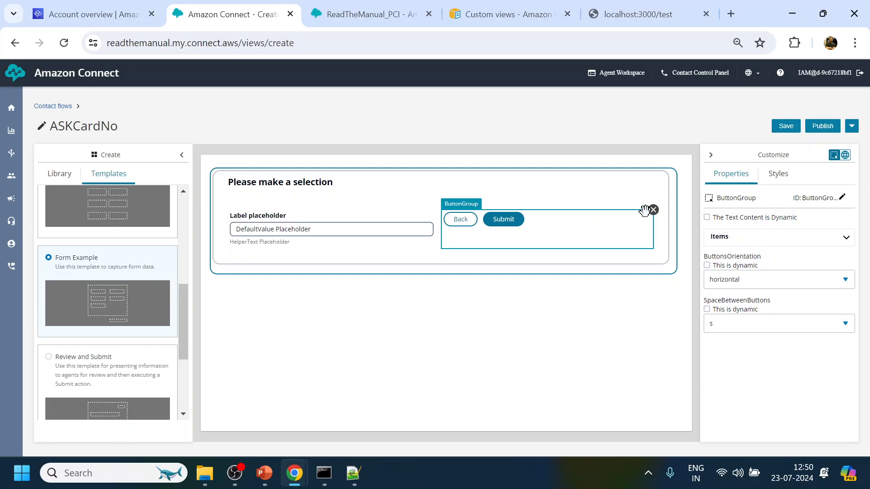
pyautogui.click(786, 180)
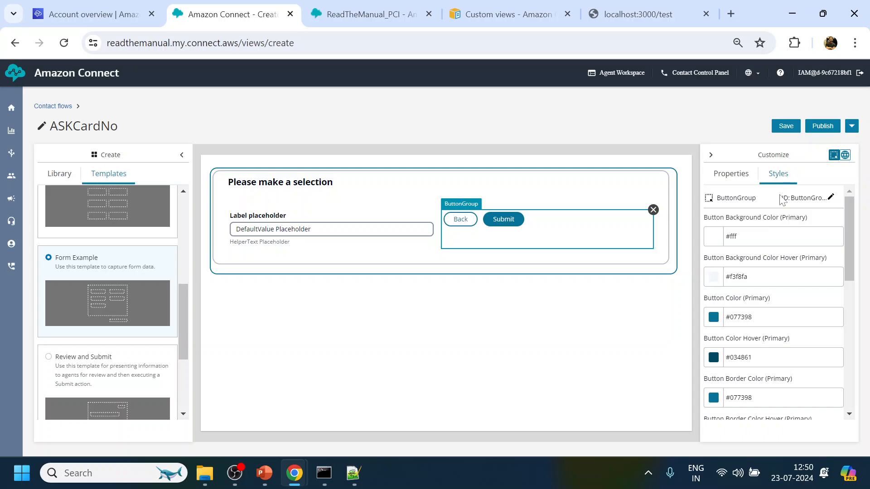
pyautogui.click(438, 176)
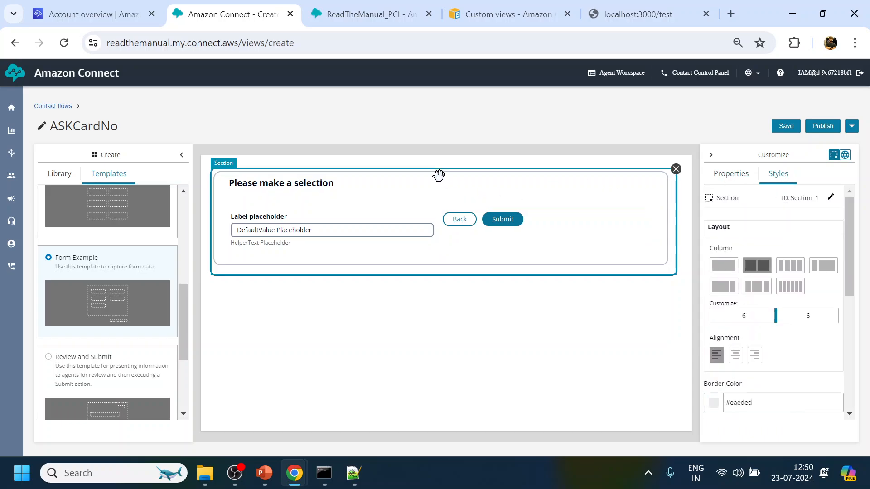
pyautogui.click(723, 267)
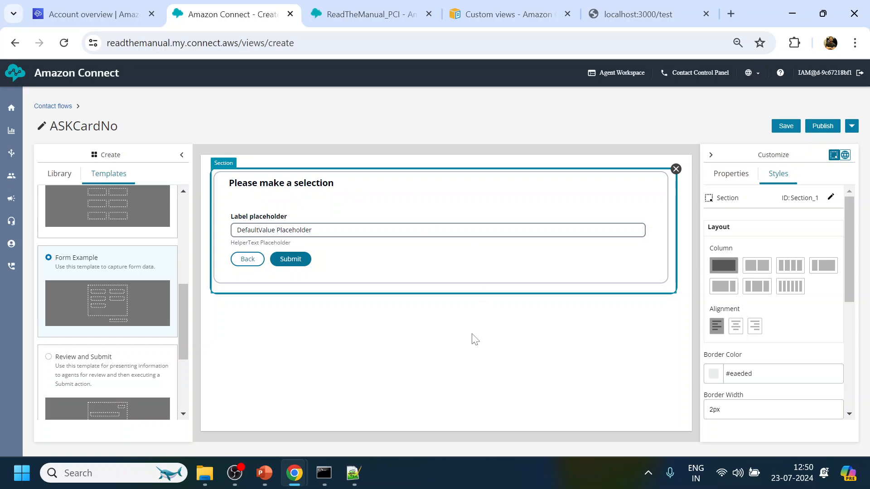
pyautogui.click(463, 352)
pyautogui.click(315, 181)
pyautogui.click(743, 181)
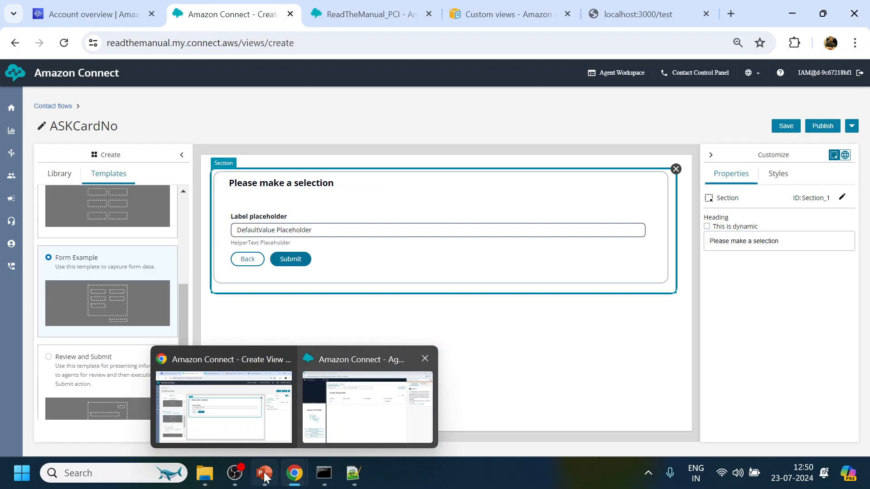
# Copy the PCI COMPLIANCE title from PowerPoint slide 30, then return to Amazon Connect.
pyautogui.click(264, 473)
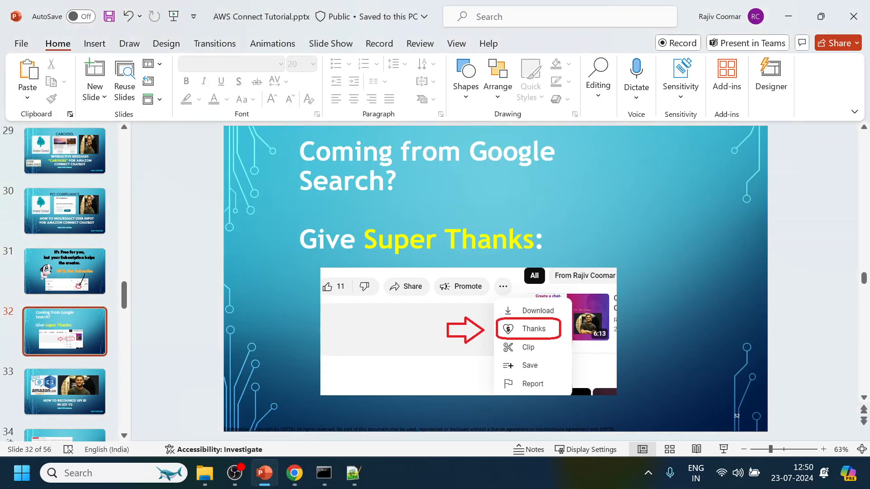
pyautogui.click(91, 216)
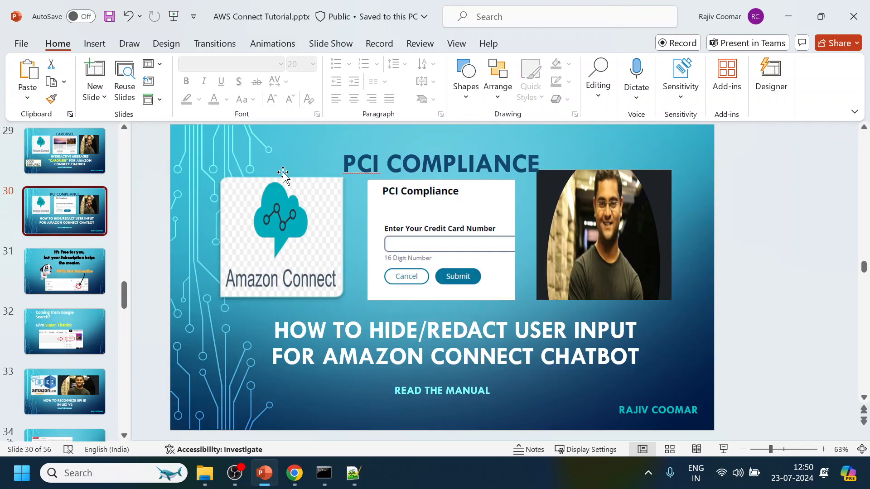
pyautogui.click(283, 173)
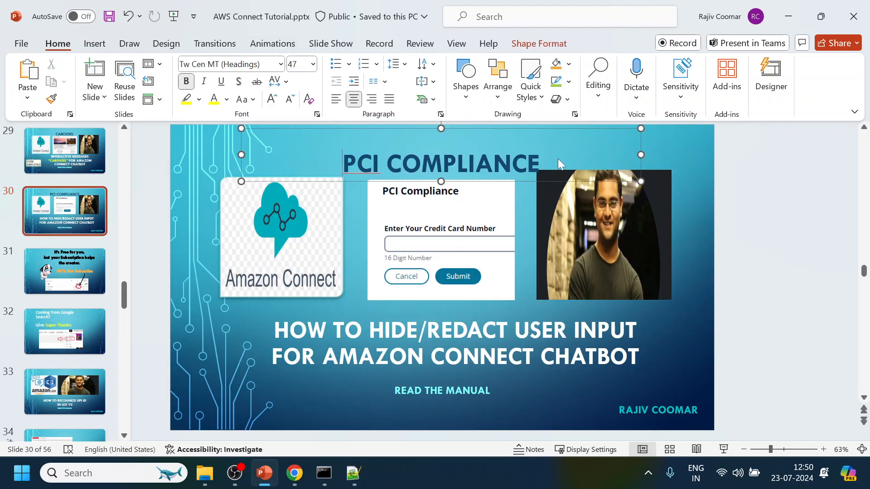
pyautogui.moveTo(343, 163); pyautogui.dragTo(536, 174)
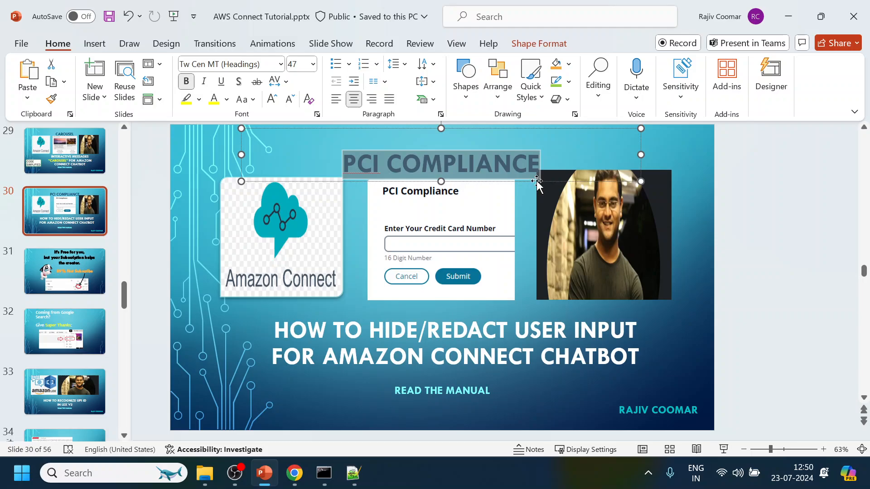
pyautogui.hotkey('alt', 'Tab')
# Paste the copied title as the section heading and correct it to 'PCI Compliance'.
pyautogui.hotkey('ctrl', 'a')
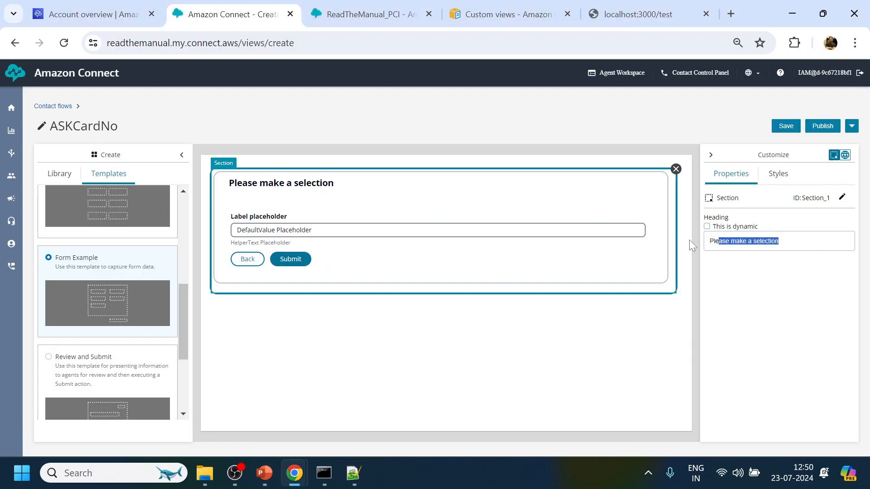
pyautogui.write('pci compliance')
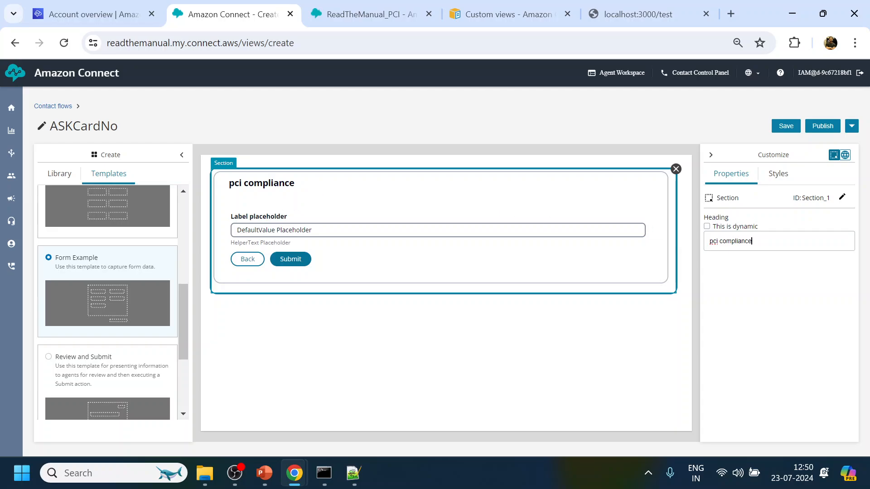
pyautogui.press('Home')
pyautogui.press('Delete')
pyautogui.press('Delete')
pyautogui.press('Delete')
pyautogui.write('PCI')
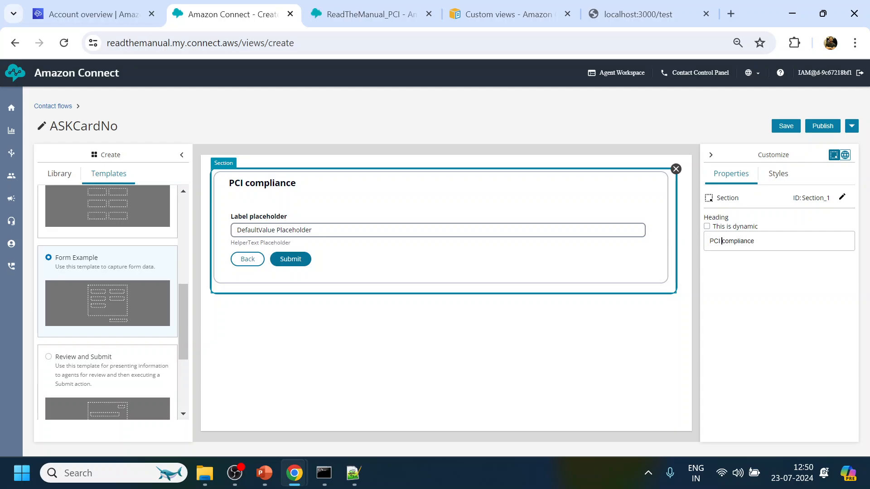
pyautogui.press('Right')
pyautogui.press('Delete')
pyautogui.write('C')
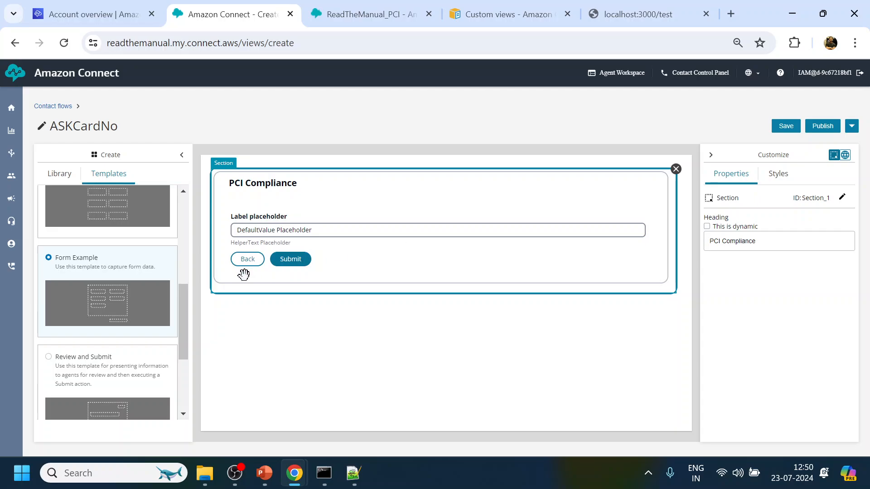
pyautogui.click(335, 259)
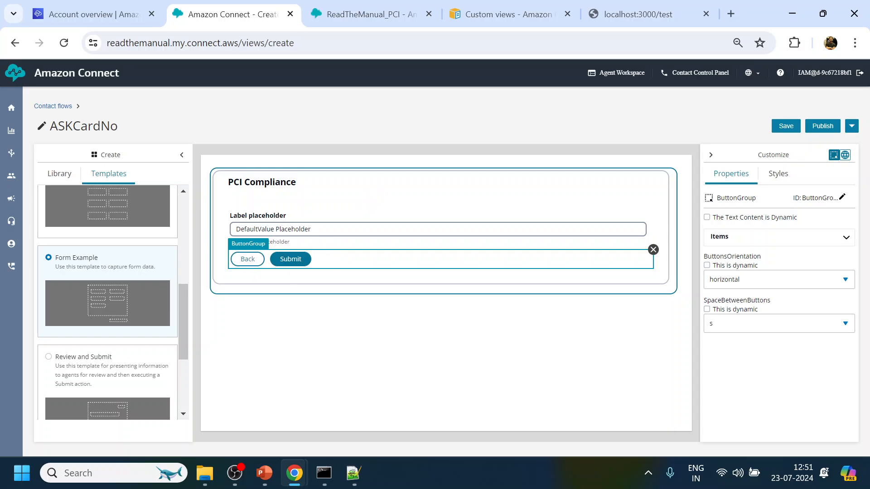
pyautogui.click(395, 170)
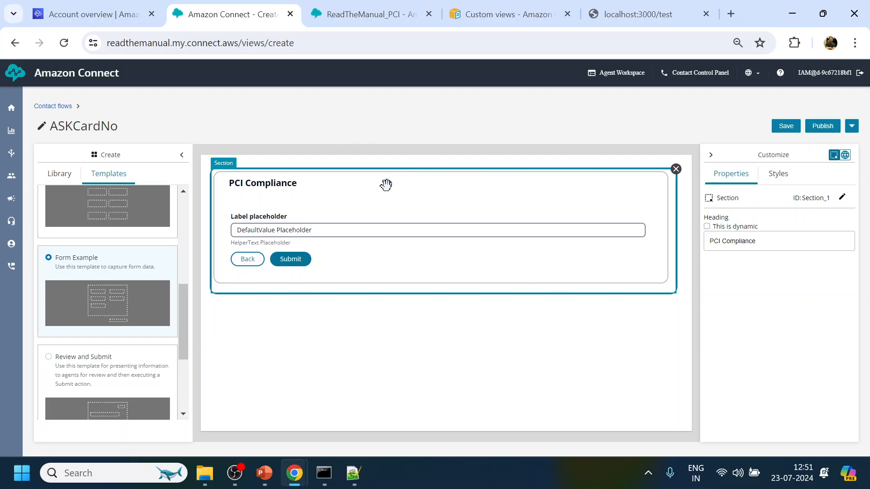
# Label the form input 'Enter your Credit Card'.
pyautogui.click(262, 220)
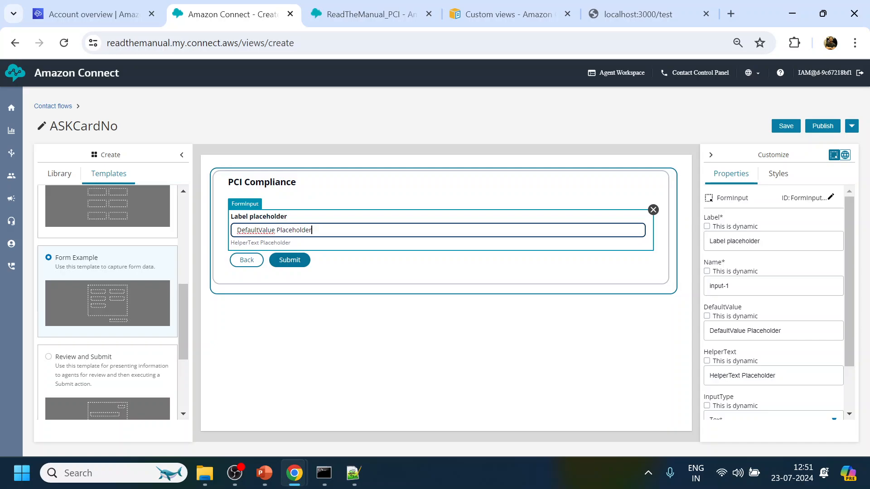
pyautogui.click(652, 240)
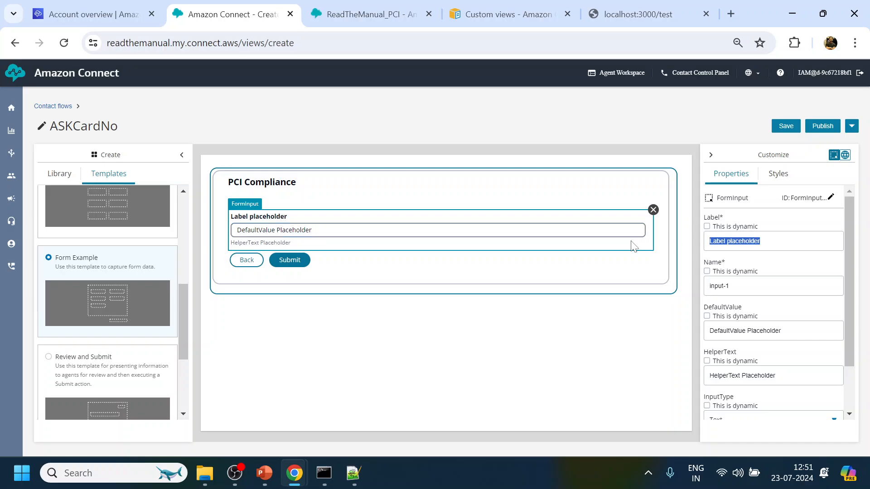
pyautogui.write('Enter your Credit Card')
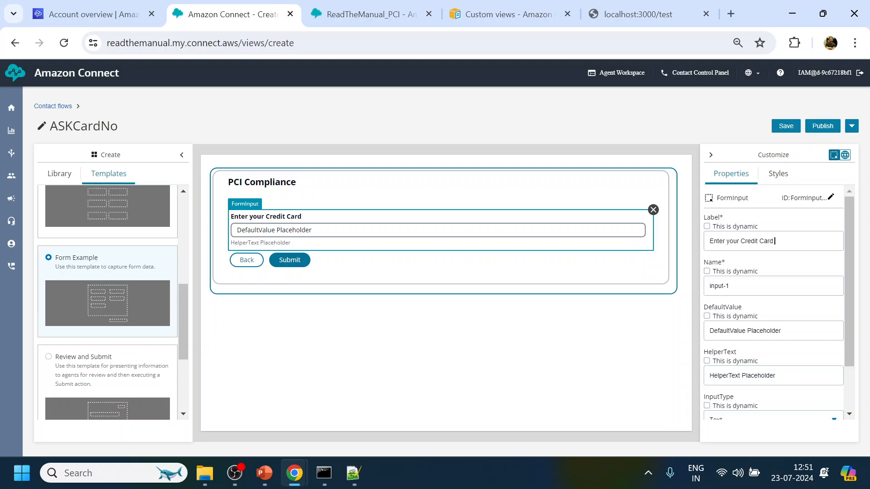
pyautogui.click(337, 230)
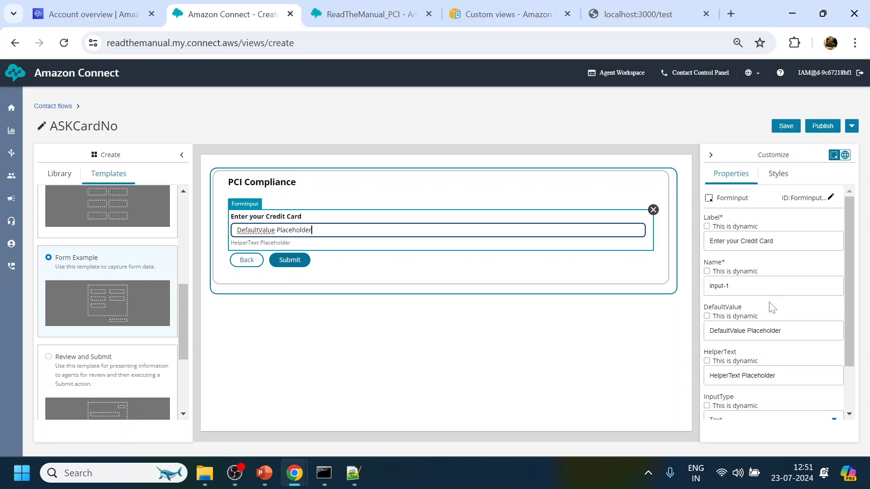
# Clear the input's default value and set its helper text to '16 Digit Card Number'.
pyautogui.moveTo(782, 331); pyautogui.dragTo(683, 330)
pyautogui.press('BackSpace')
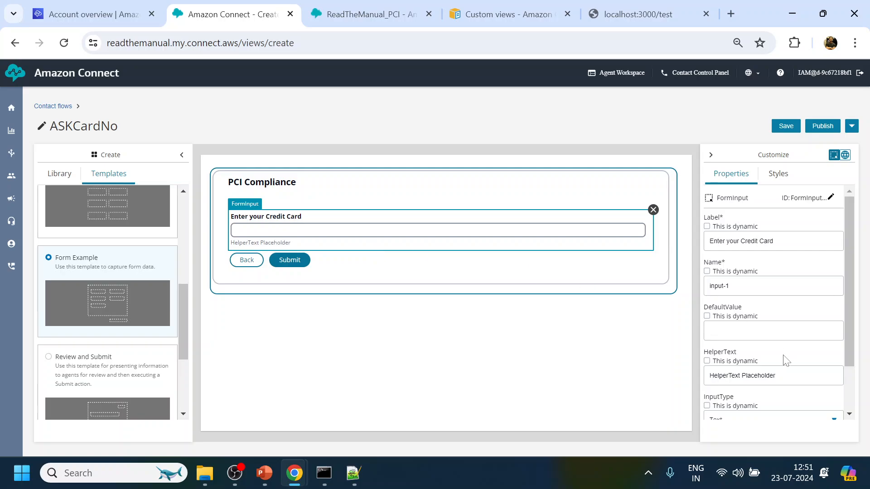
pyautogui.moveTo(776, 375); pyautogui.dragTo(664, 375)
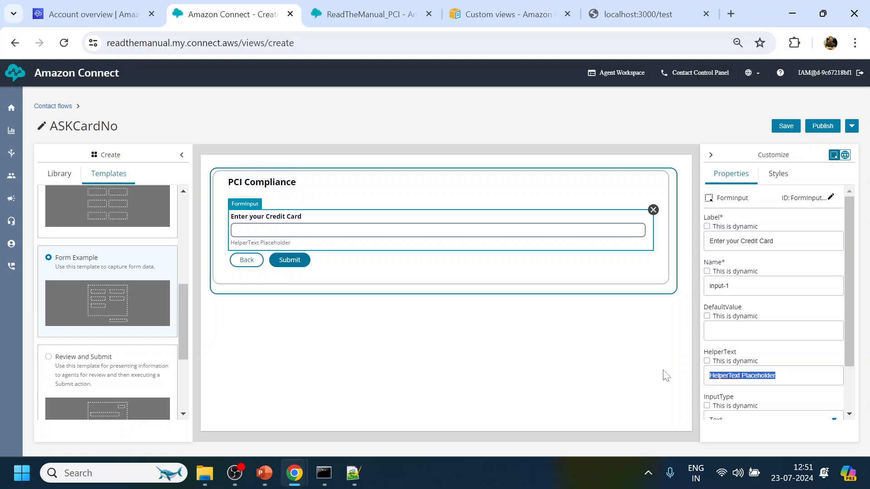
pyautogui.write('Your')
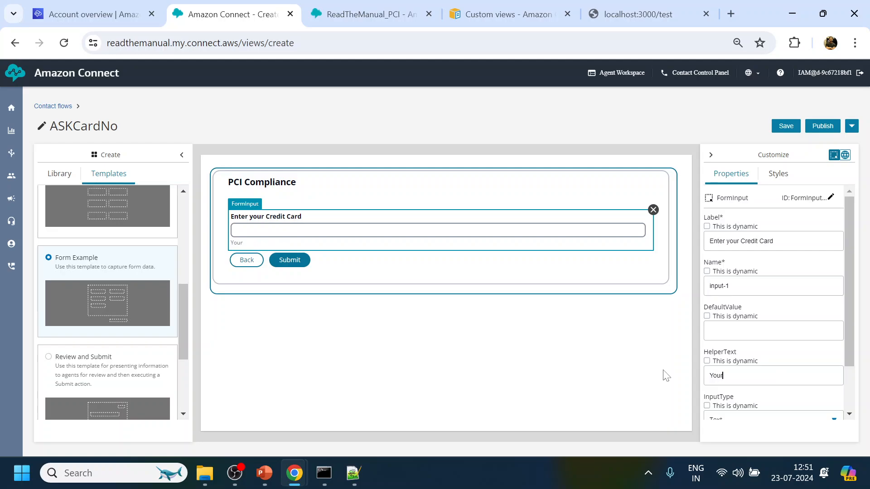
pyautogui.press('BackSpace')
pyautogui.write('16 Digit Card Numbe')
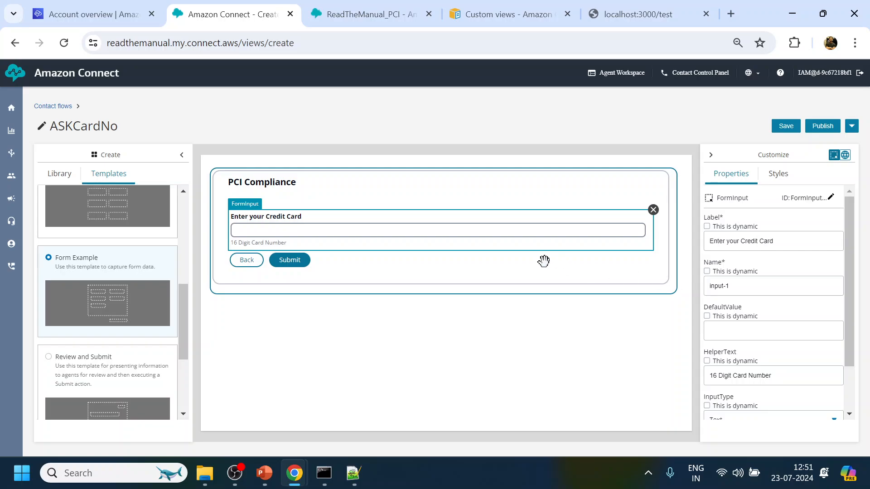
# Rename the first button from Back to Cancel and set its action to Cancel.
pyautogui.click(420, 265)
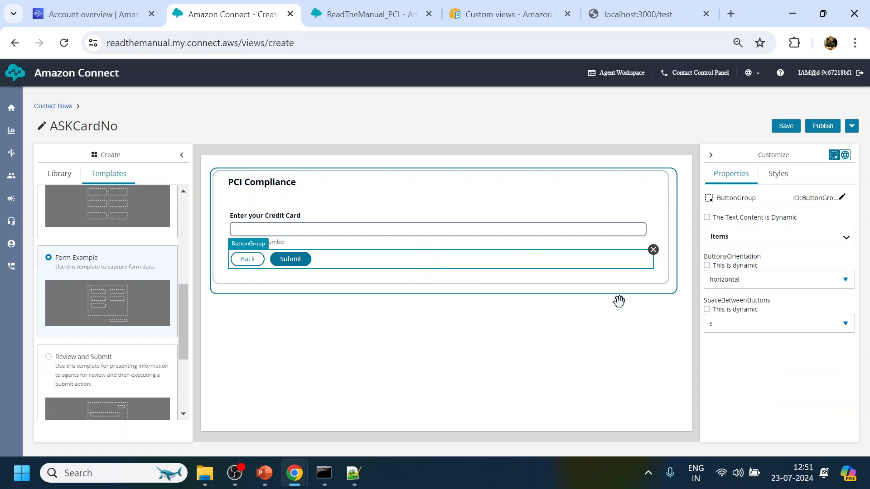
pyautogui.click(772, 242)
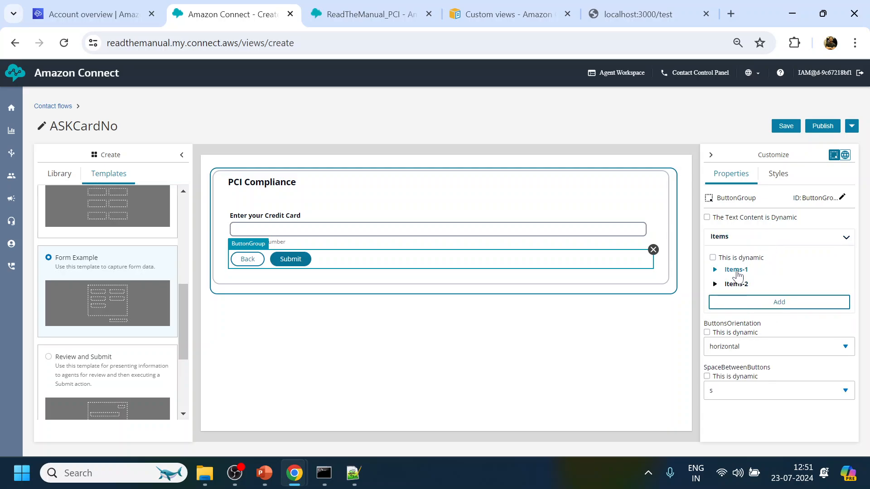
pyautogui.click(715, 270)
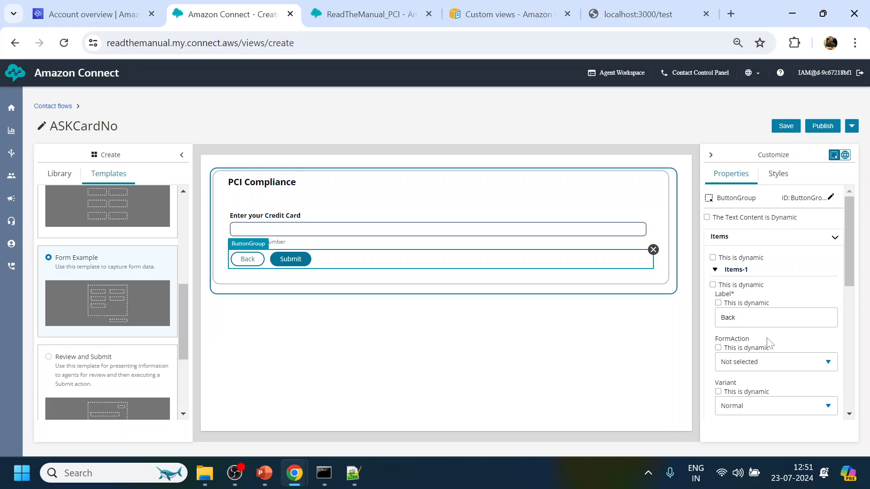
pyautogui.doubleClick(724, 318)
pyautogui.write('C')
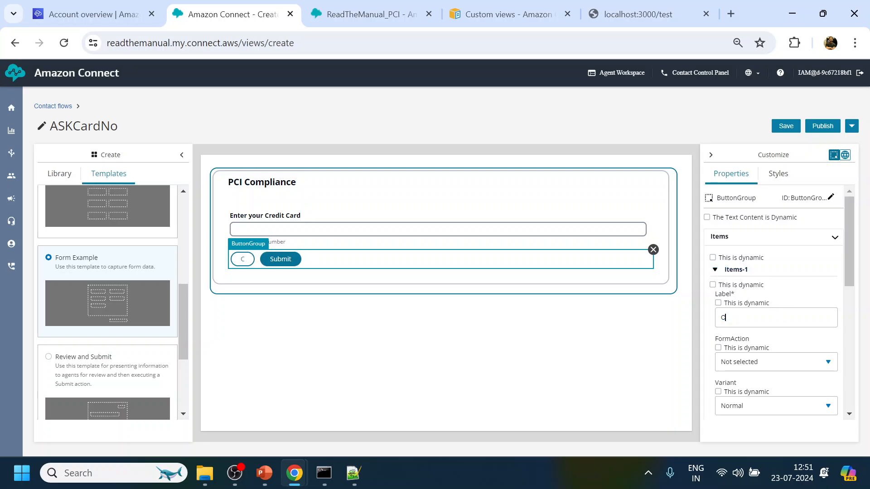
pyautogui.write('ancel')
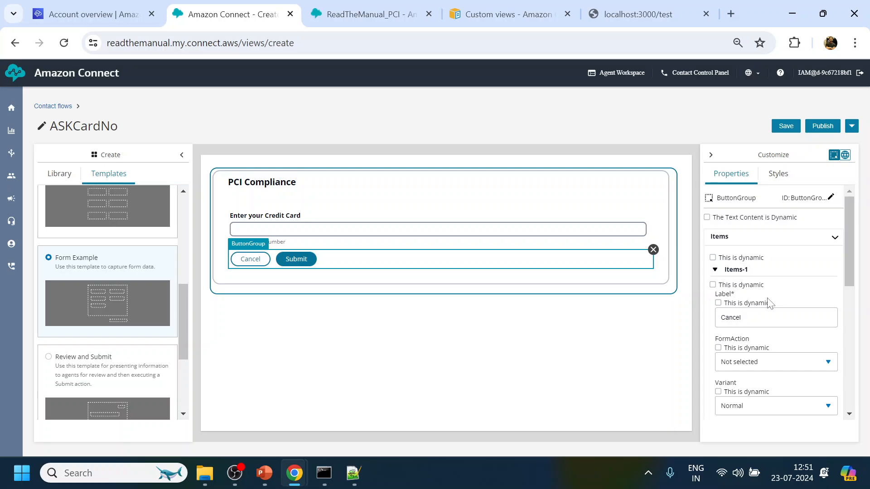
pyautogui.scroll(-3, 768, 304)
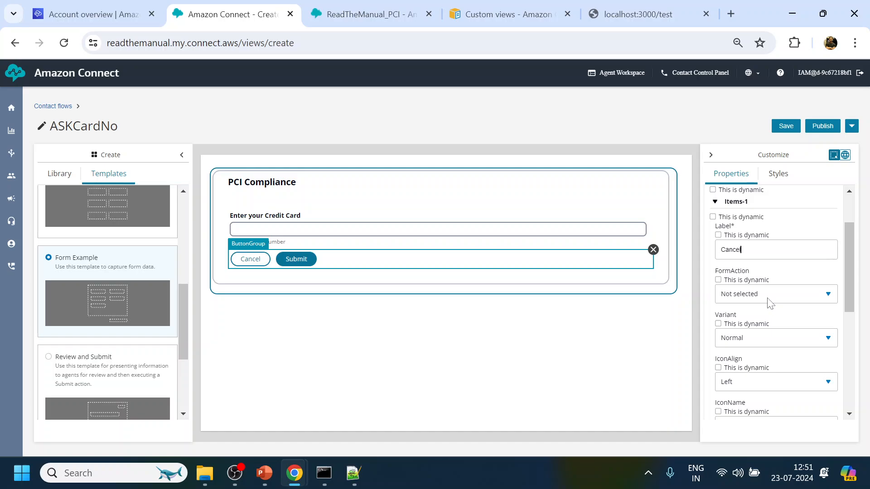
pyautogui.scroll(-6, 769, 304)
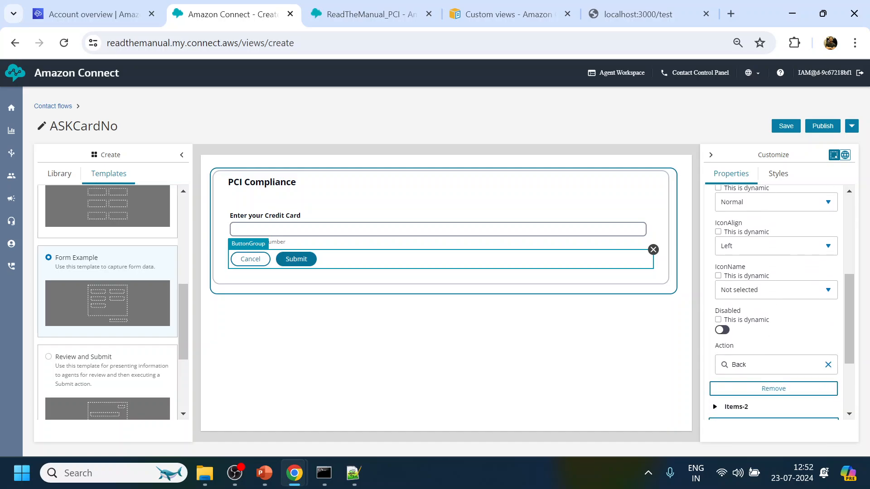
pyautogui.click(762, 345)
pyautogui.moveTo(745, 365); pyautogui.dragTo(709, 369)
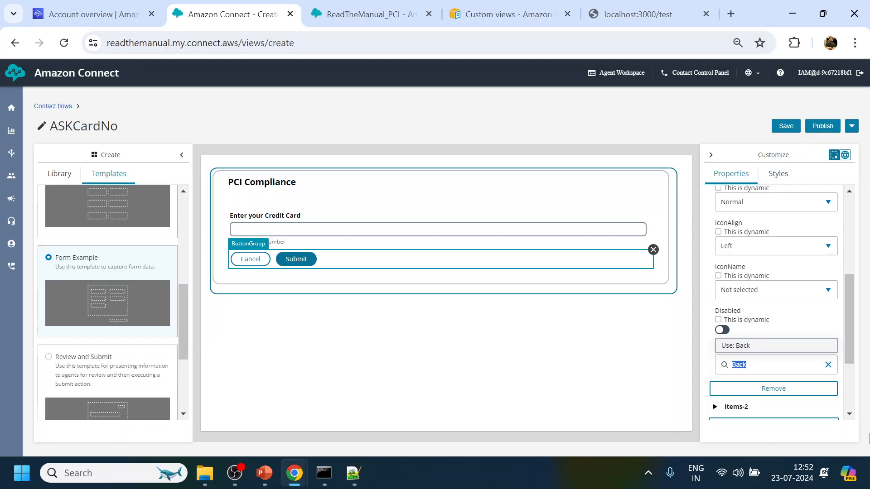
pyautogui.write('Cancel')
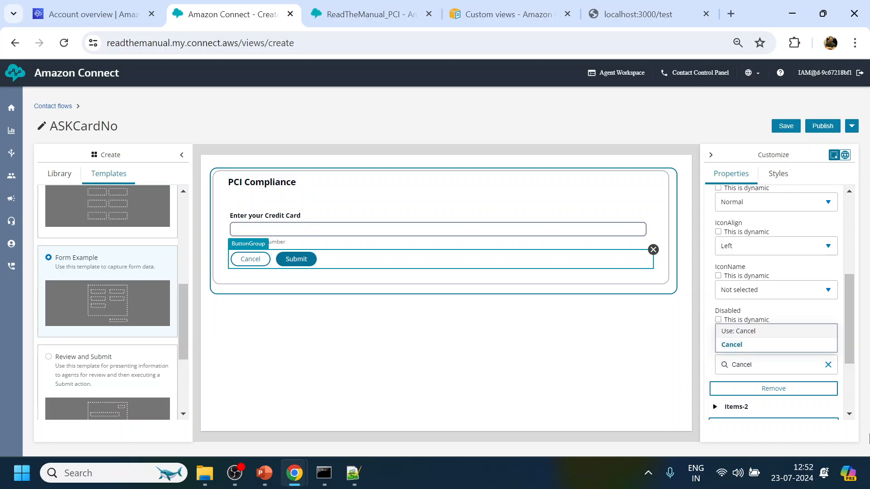
pyautogui.click(756, 351)
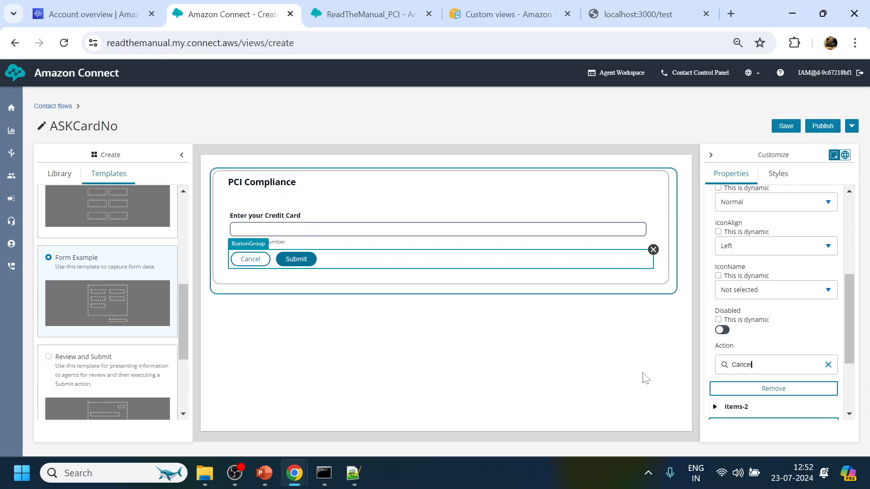
# Change the Submit button's action from ActionSelected to Submit.
pyautogui.scroll(-3, 716, 342)
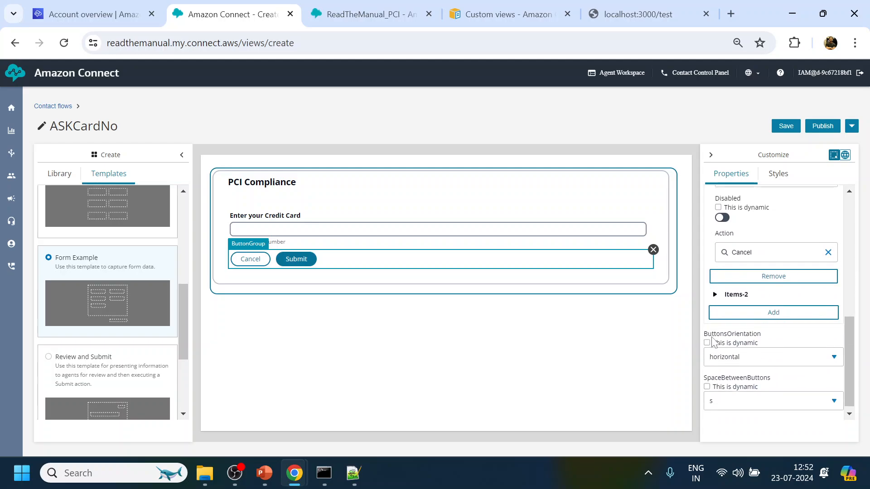
pyautogui.click(715, 291)
pyautogui.scroll(-3, 718, 296)
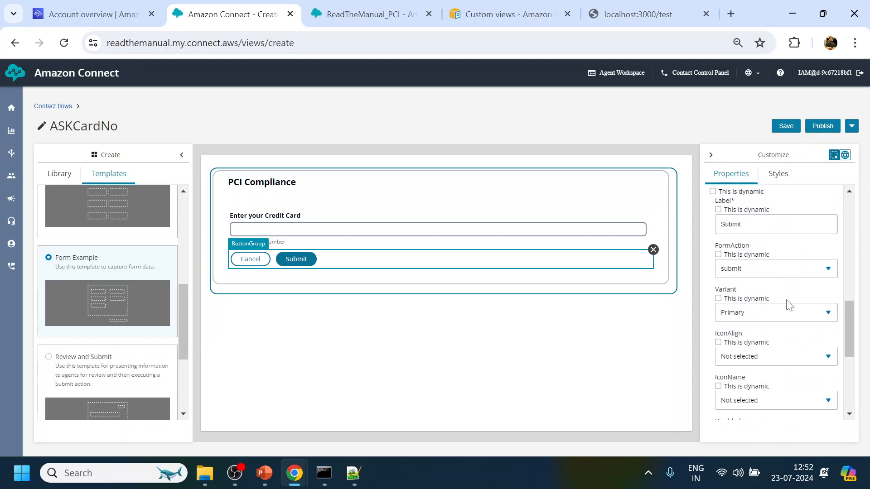
pyautogui.scroll(-3, 723, 295)
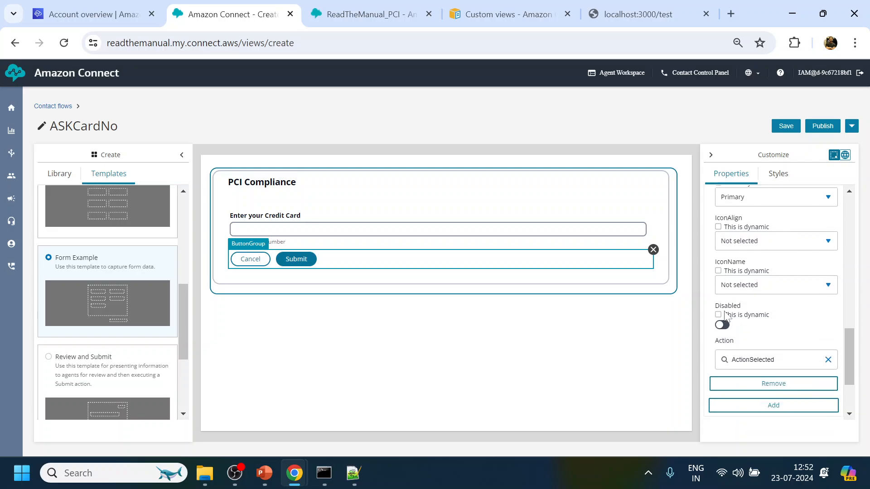
pyautogui.click(755, 316)
pyautogui.moveTo(775, 317); pyautogui.dragTo(730, 317)
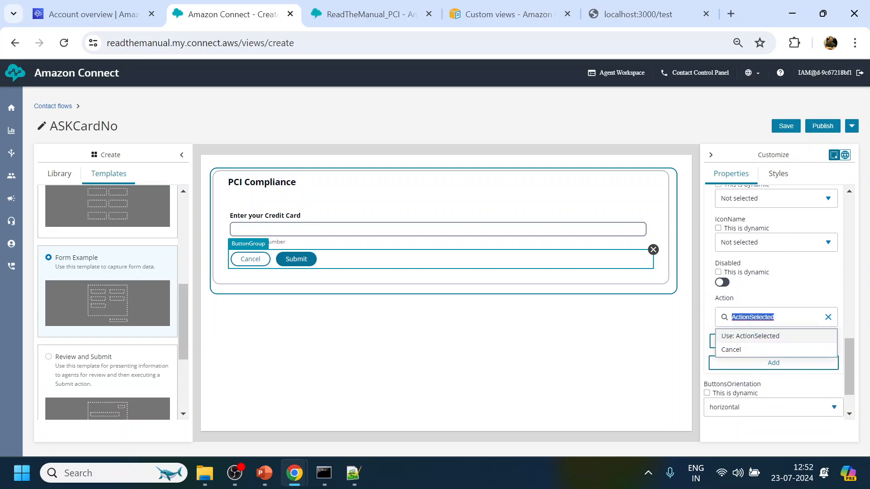
pyautogui.write('Sub')
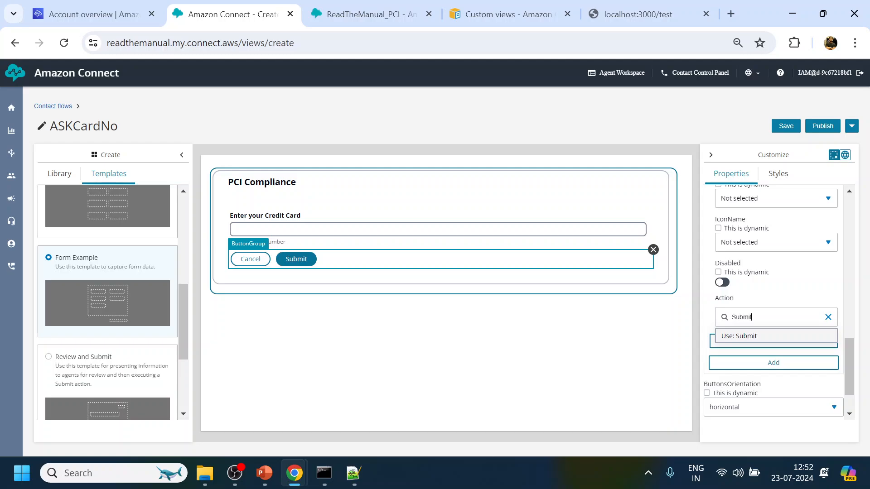
pyautogui.write('mit')
pyautogui.press('Return')
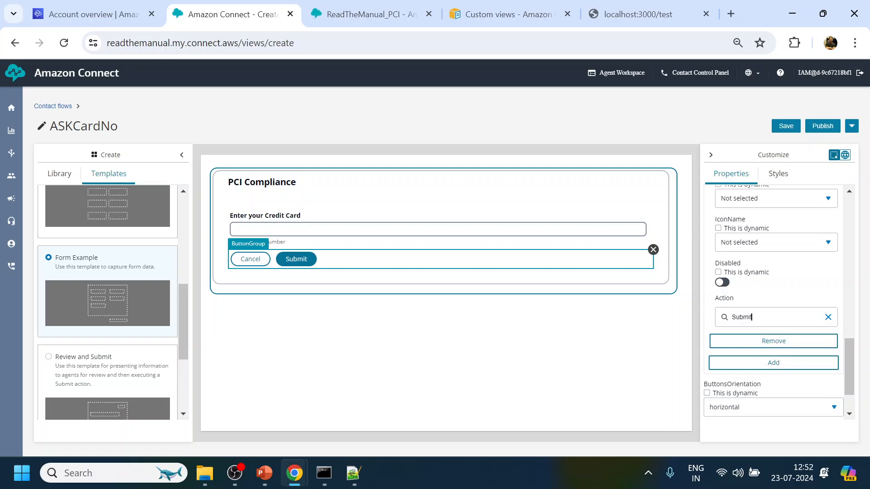
# Review the Cancel and Submit button settings in the button group's Items list.
pyautogui.scroll(5, 765, 307)
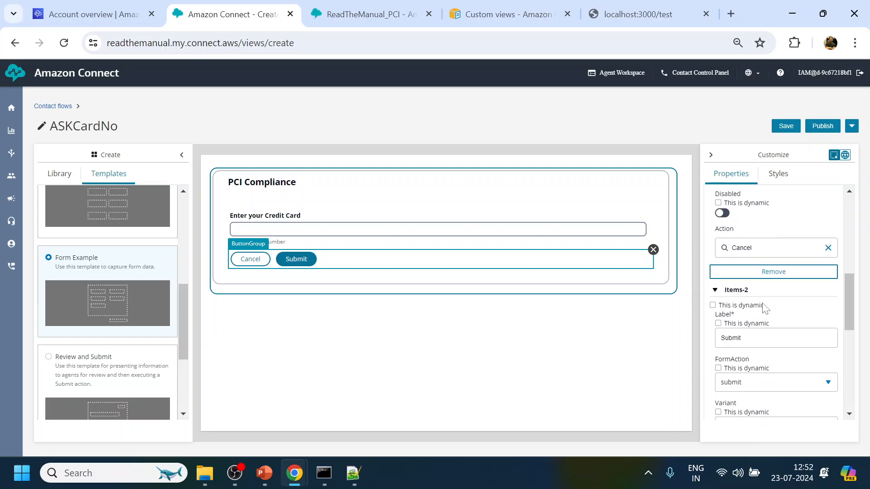
pyautogui.scroll(-3, 765, 308)
pyautogui.scroll(-2, 763, 310)
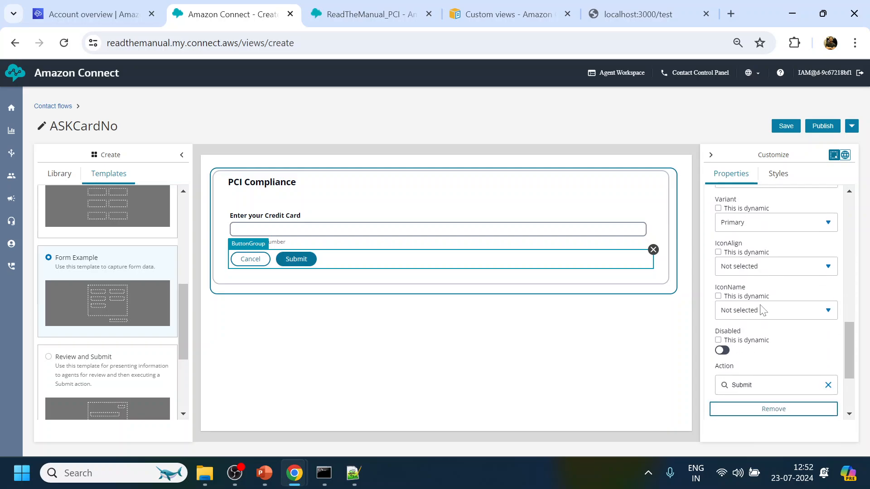
pyautogui.scroll(-3, 763, 310)
pyautogui.scroll(10, 763, 310)
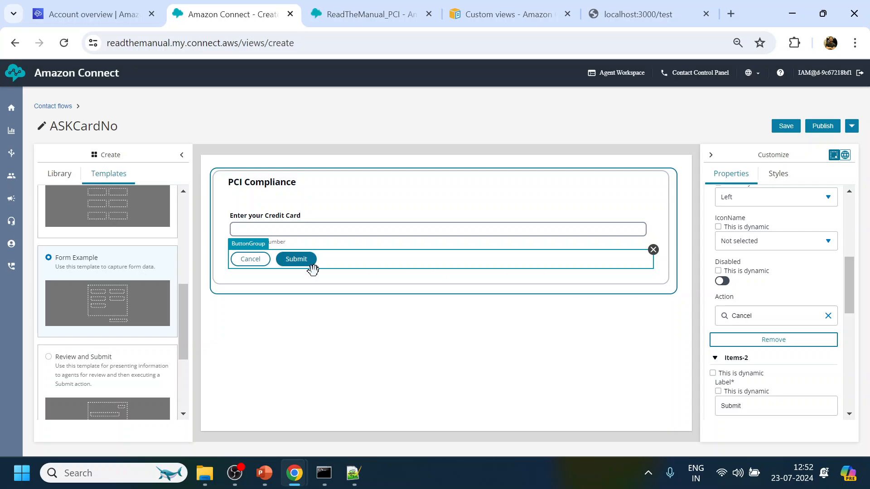
pyautogui.scroll(6, 765, 305)
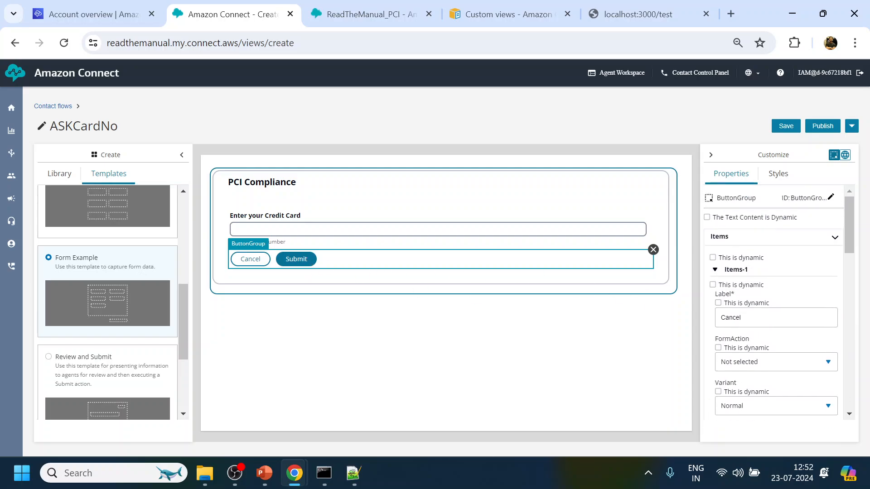
pyautogui.click(715, 269)
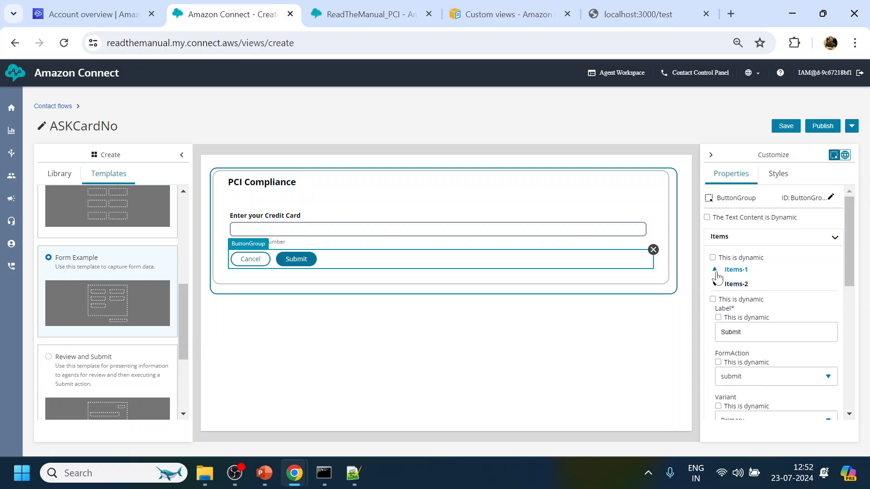
pyautogui.click(715, 284)
pyautogui.scroll(-2, 750, 344)
pyautogui.scroll(-1, 750, 343)
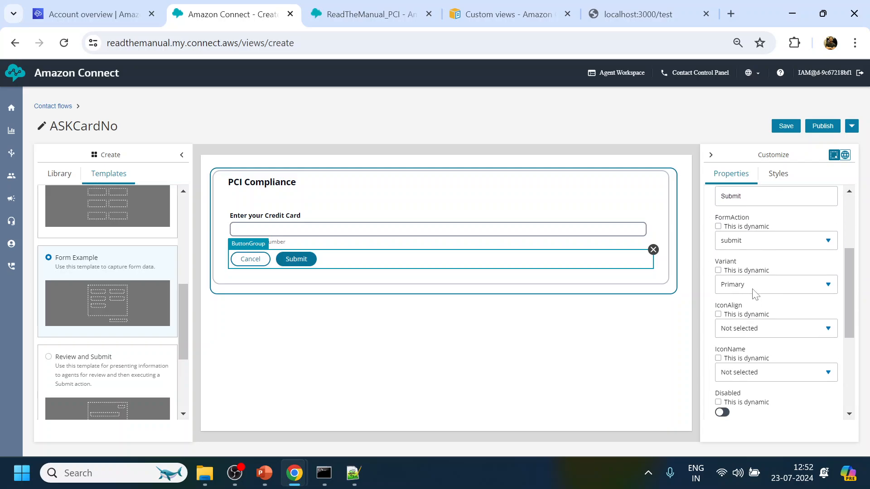
# Rename the credit-card input field from input-1 to CardNumber in the ASKCardNo view.
pyautogui.click(433, 230)
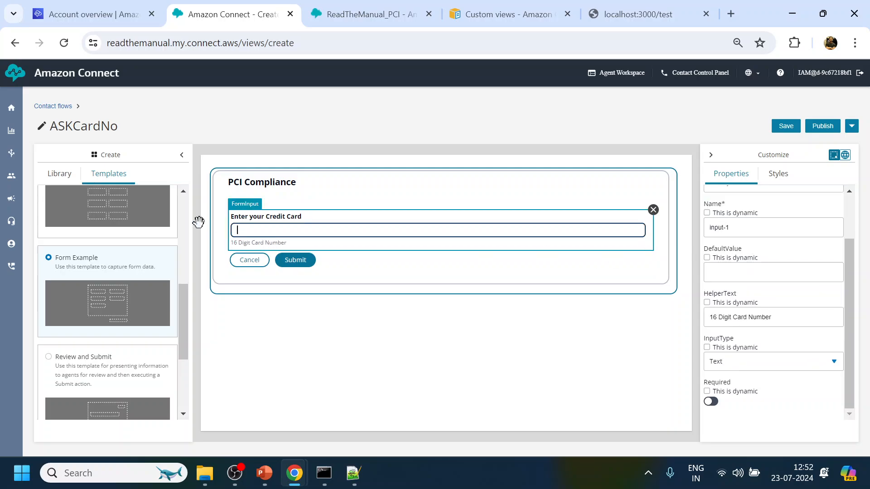
pyautogui.moveTo(747, 228); pyautogui.dragTo(675, 222)
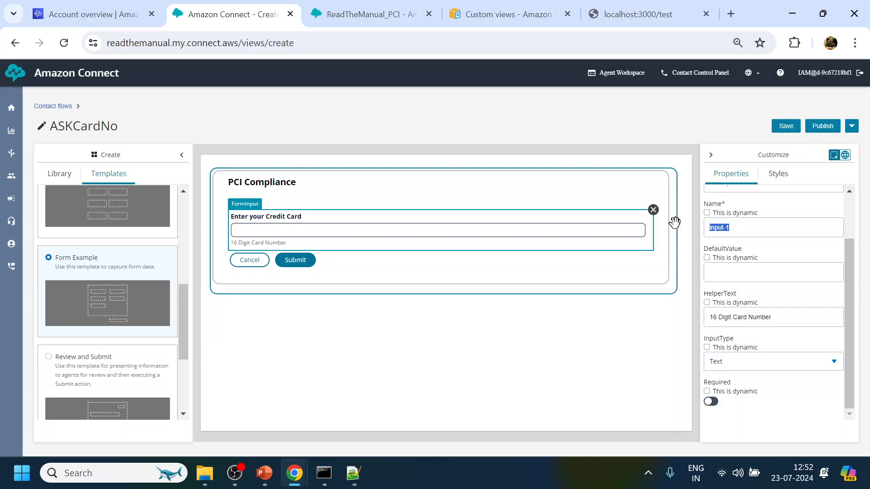
pyautogui.write('CardNumber')
pyautogui.scroll(2, 772, 287)
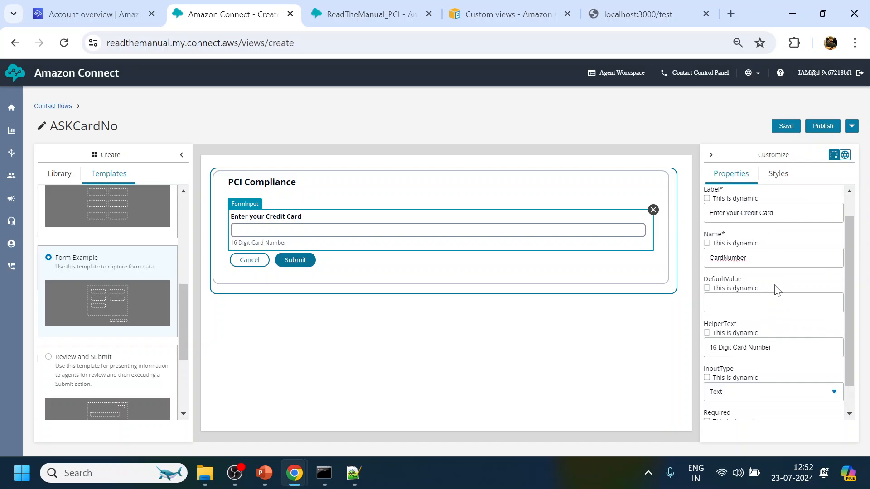
pyautogui.click(512, 338)
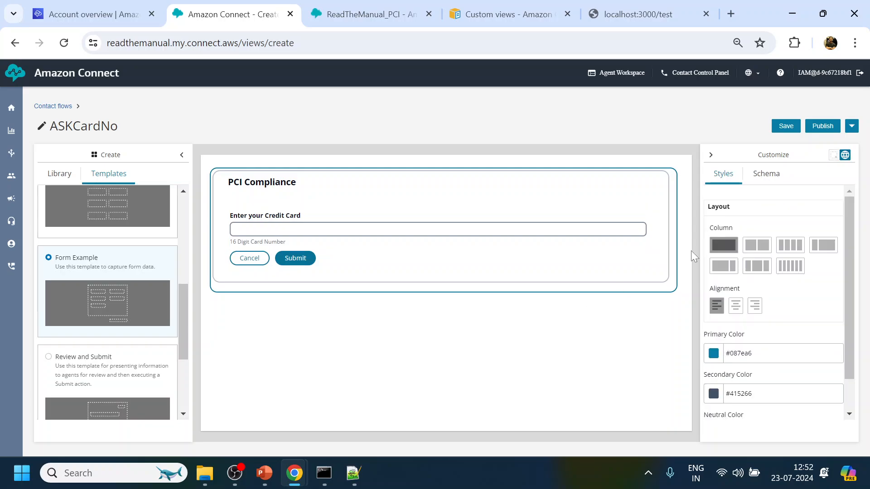
# Publish the ASKCardNo view, then save it and publish it again, confirming each prompt.
pyautogui.click(822, 129)
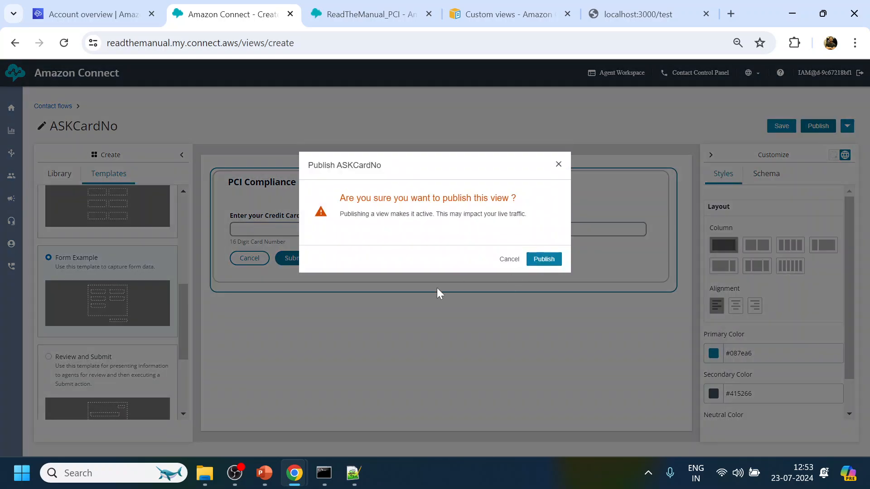
pyautogui.click(544, 259)
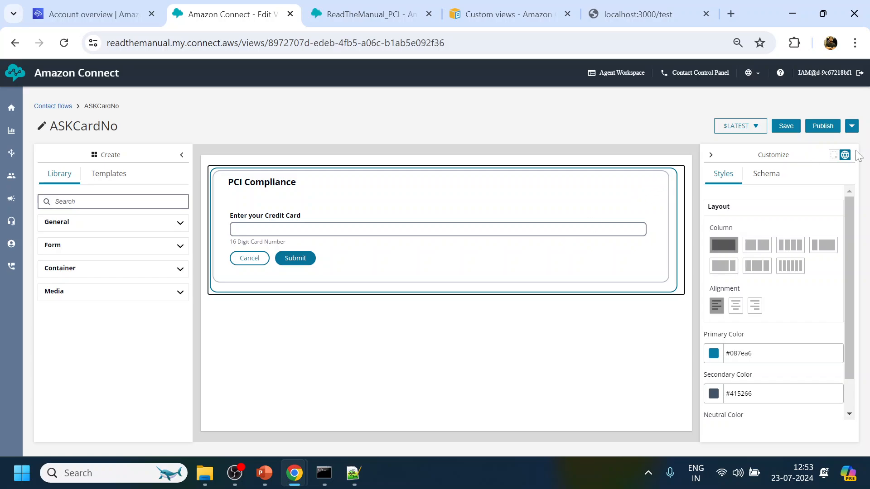
pyautogui.click(784, 126)
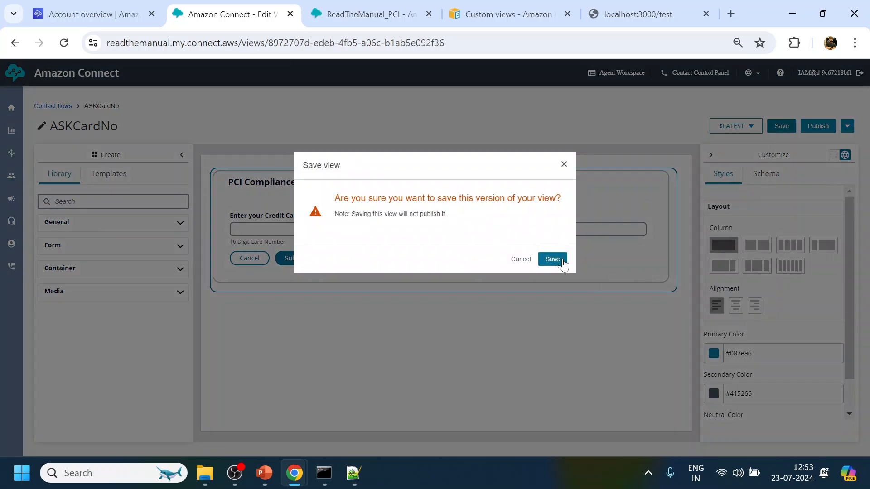
pyautogui.click(557, 262)
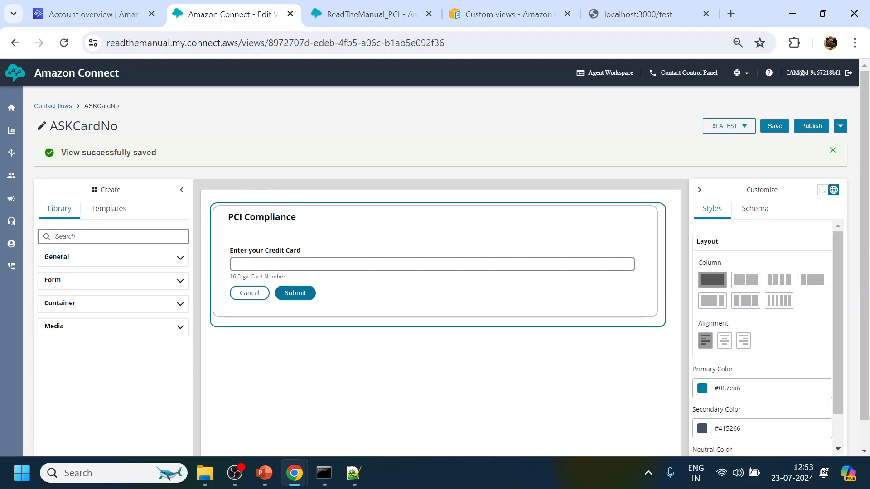
pyautogui.click(808, 127)
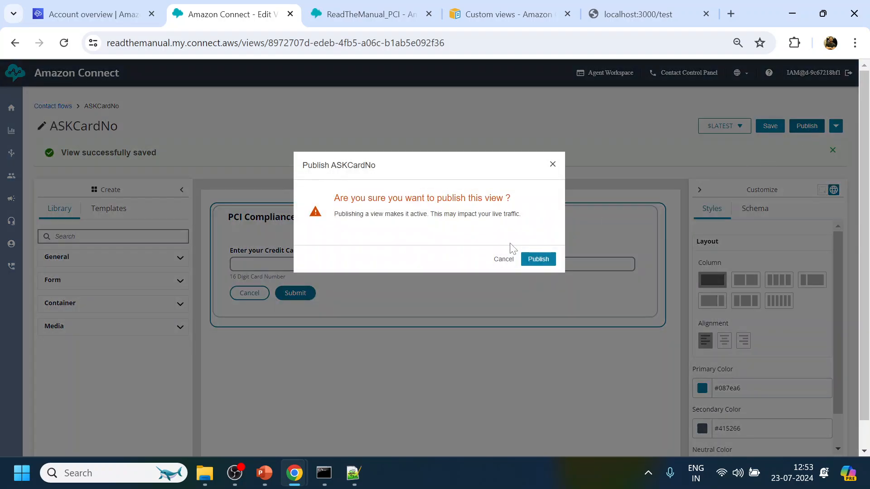
pyautogui.click(533, 258)
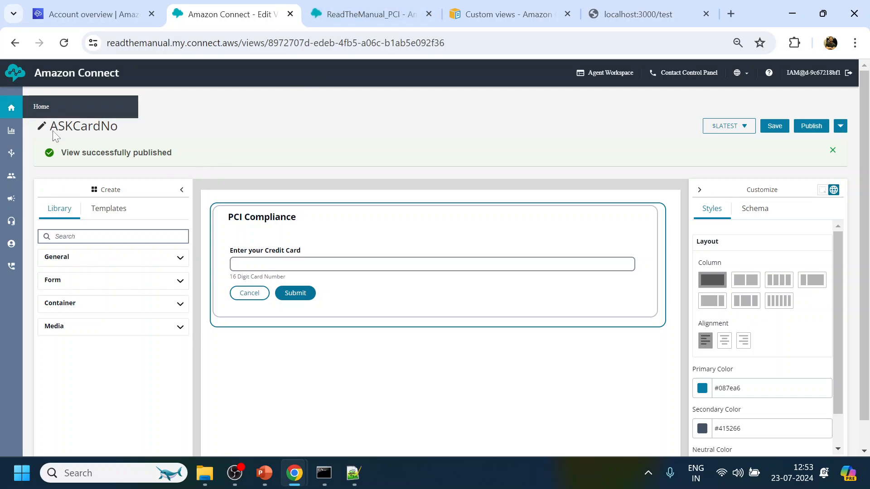
# Delete the old Show View block from the ReadTheManual_PCI flow.
pyautogui.click(325, 7)
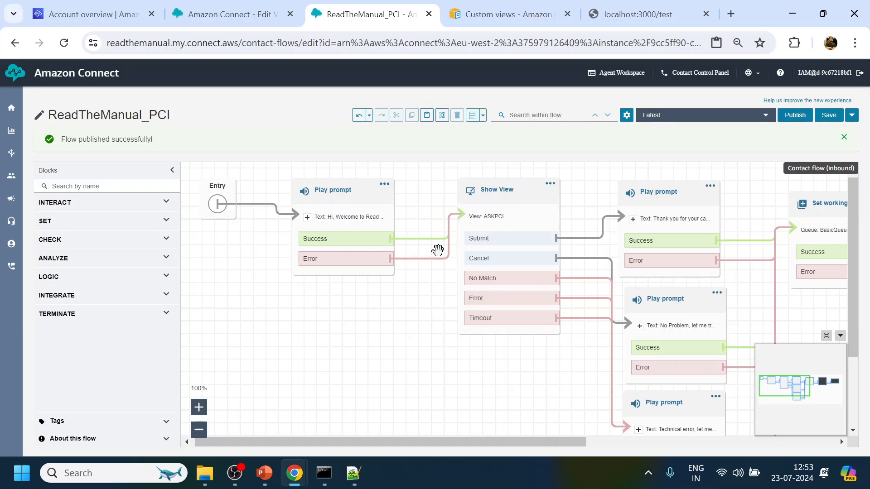
pyautogui.click(549, 184)
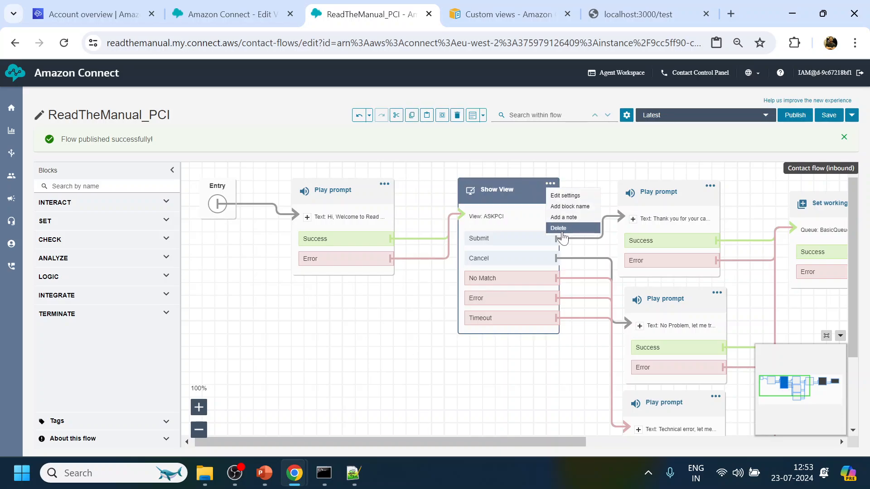
pyautogui.click(561, 229)
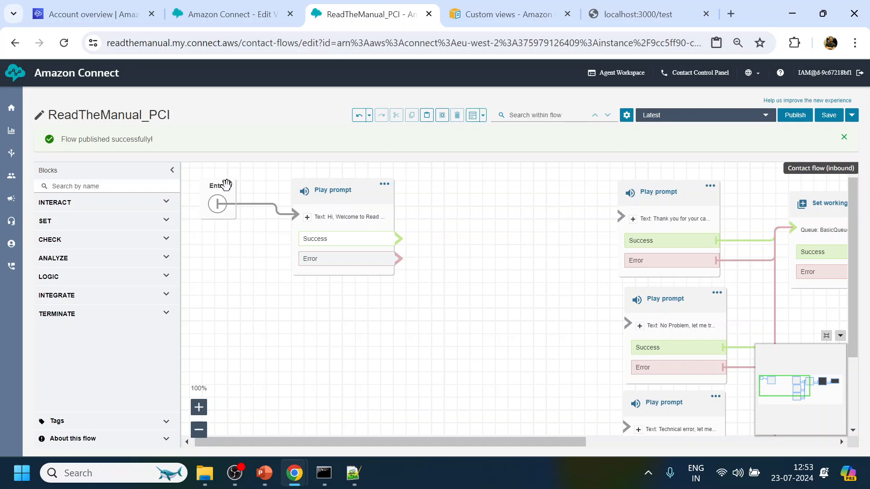
# Add a new Show View block fed by the welcome prompt's Success and Error outputs.
pyautogui.click(85, 186)
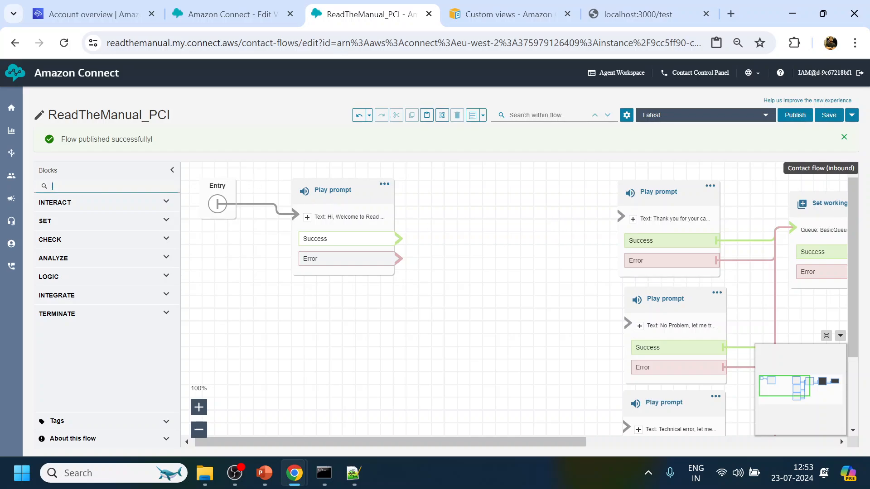
pyautogui.write('vioewew')
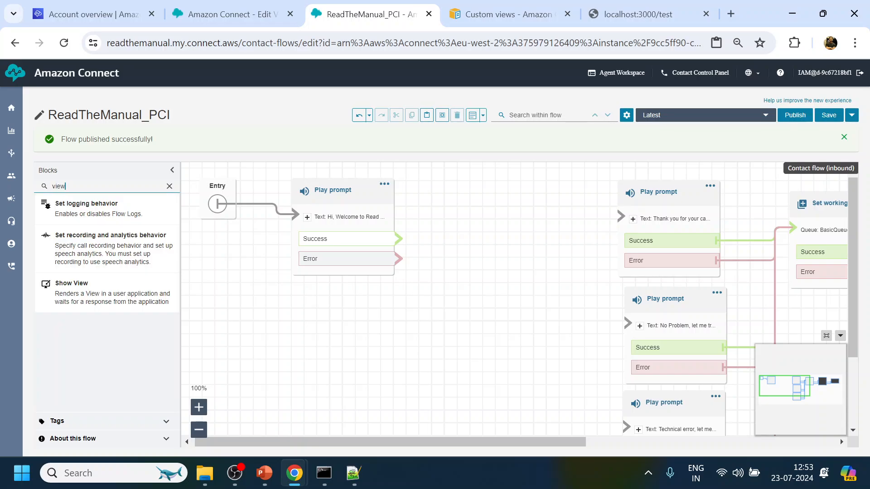
pyautogui.moveTo(107, 211); pyautogui.dragTo(476, 200)
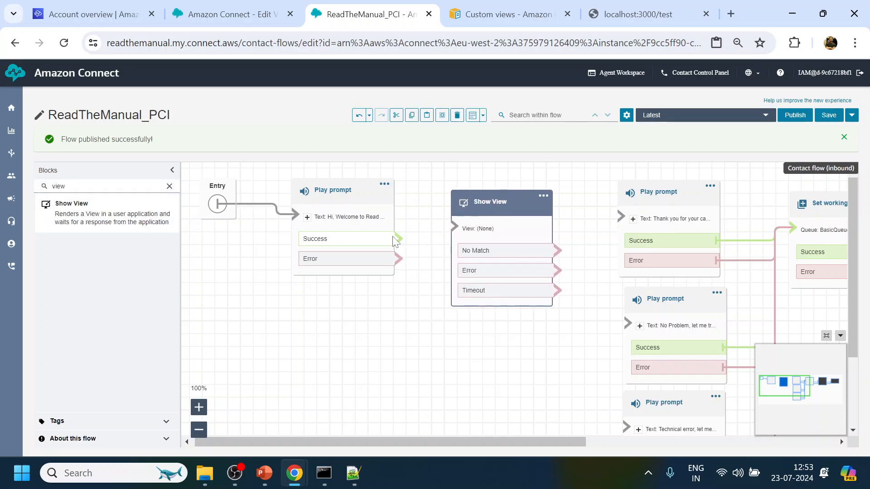
pyautogui.moveTo(398, 238); pyautogui.dragTo(476, 229)
pyautogui.moveTo(399, 258); pyautogui.dragTo(454, 227)
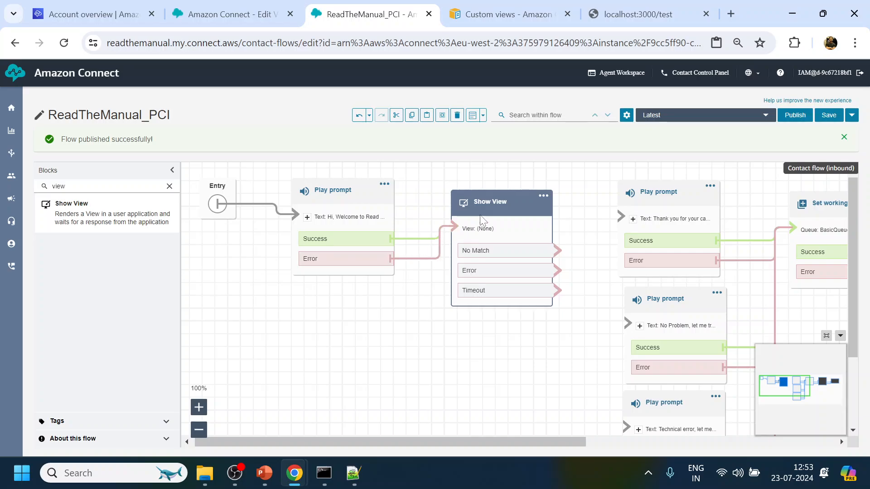
# Point the Show View block at the ASKCardNo view with a 2 Minute timeout.
pyautogui.click(491, 203)
pyautogui.click(792, 324)
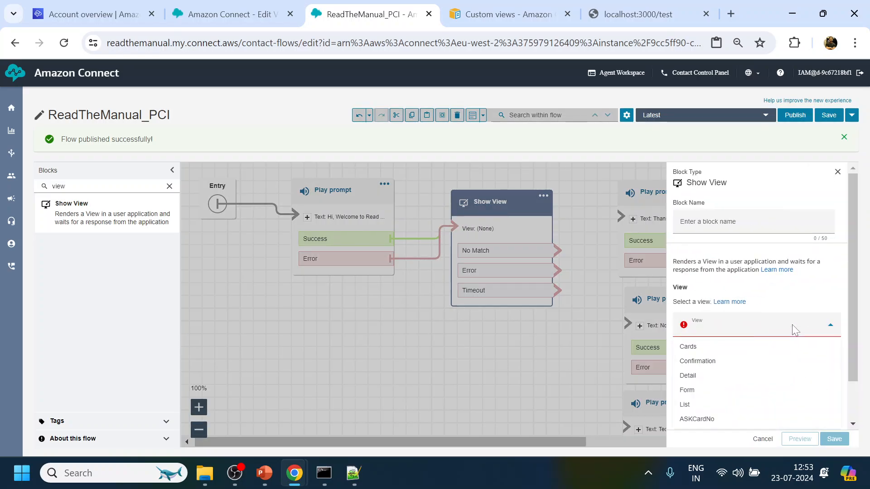
pyautogui.click(714, 420)
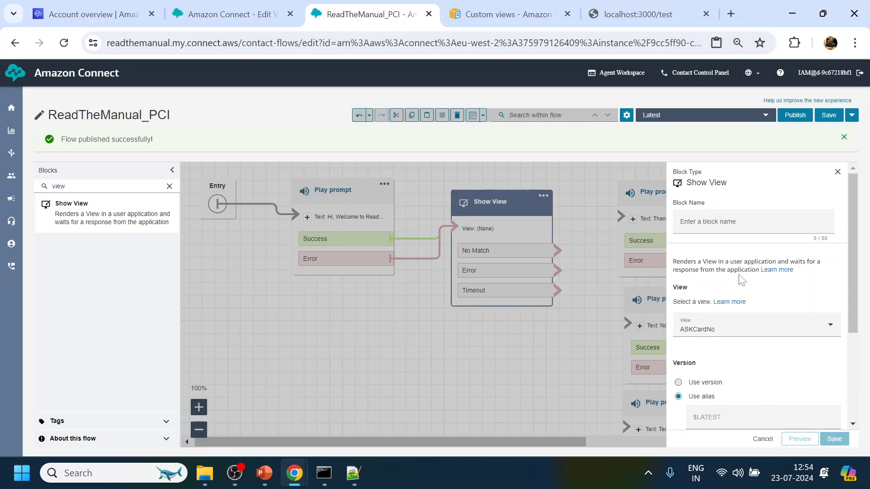
pyautogui.scroll(-3, 739, 276)
pyautogui.scroll(-1, 735, 279)
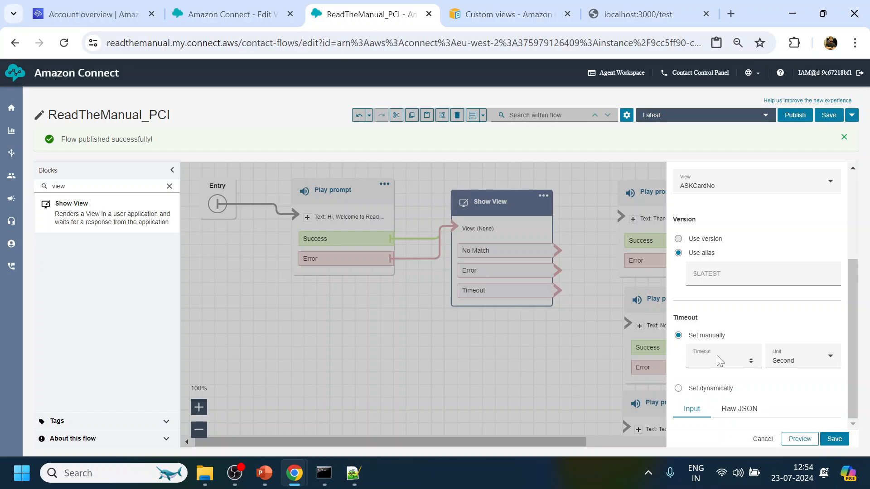
pyautogui.click(716, 355)
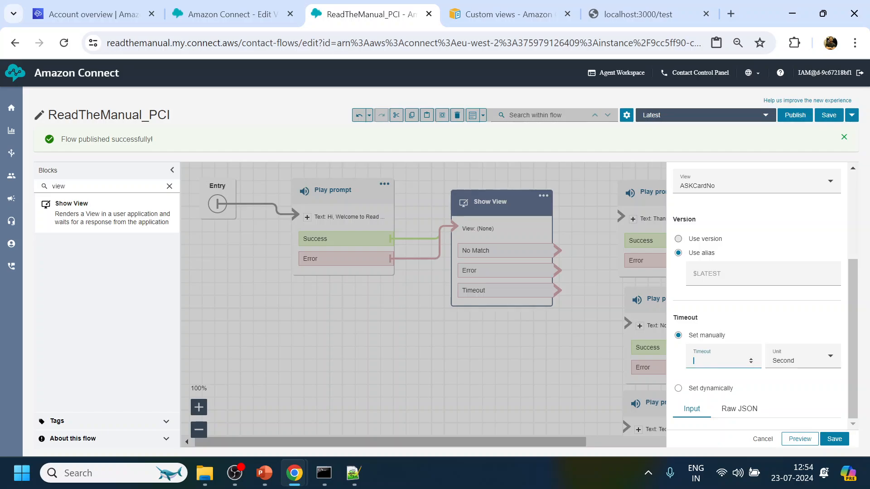
pyautogui.click(792, 362)
pyautogui.click(796, 393)
# Preview the view with test number 64165, check the CardNumber output, and save the block.
pyautogui.click(800, 438)
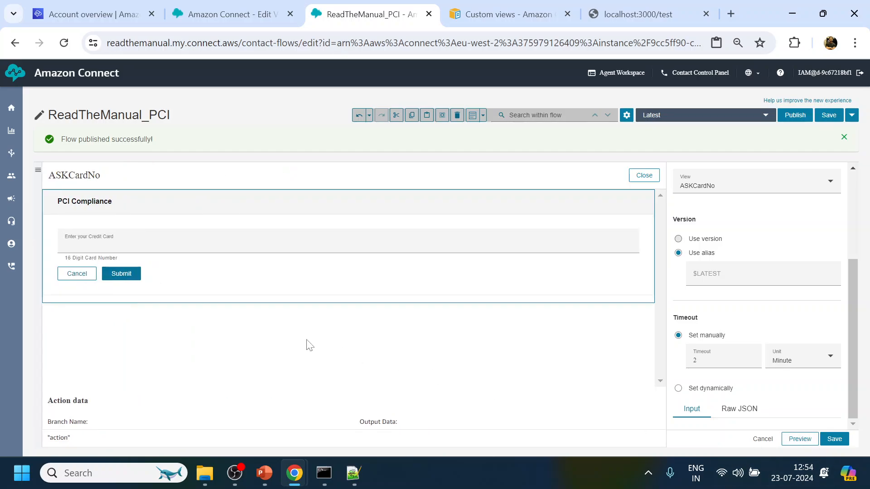
pyautogui.click(122, 245)
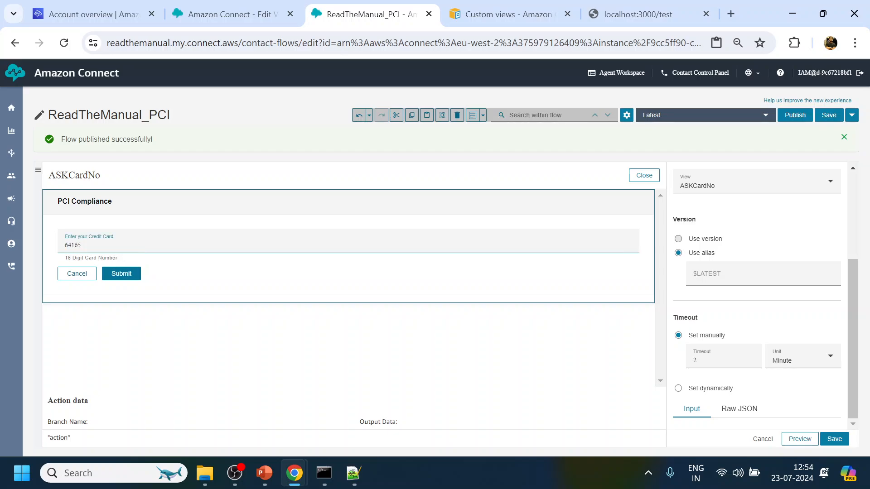
pyautogui.write('64165')
pyautogui.click(122, 274)
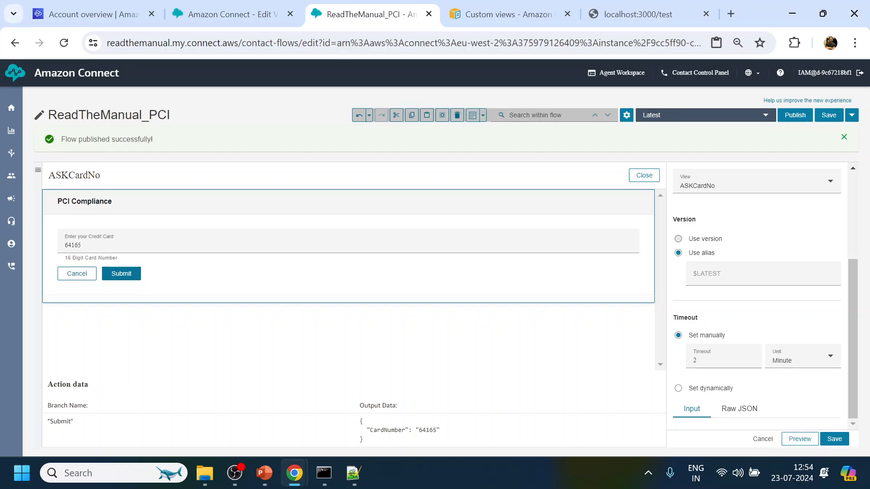
pyautogui.moveTo(361, 420); pyautogui.dragTo(380, 441)
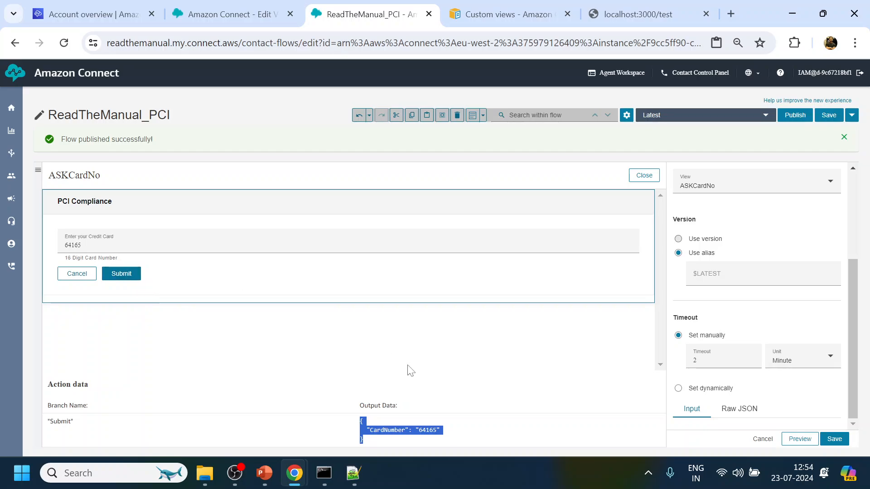
pyautogui.click(382, 417)
pyautogui.doubleClick(387, 430)
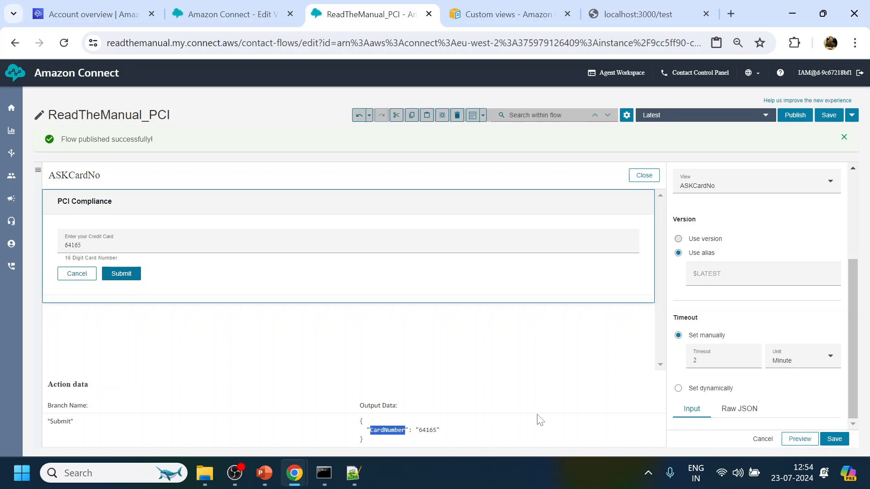
pyautogui.click(834, 439)
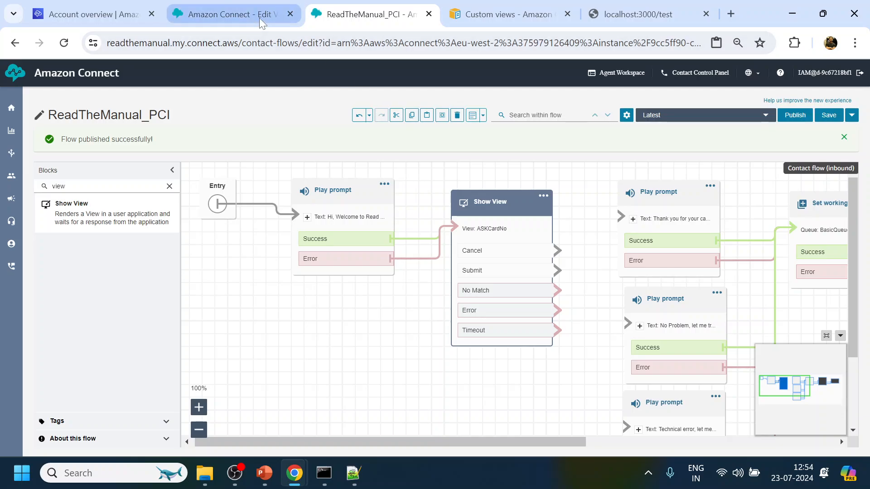
pyautogui.moveTo(257, 17)
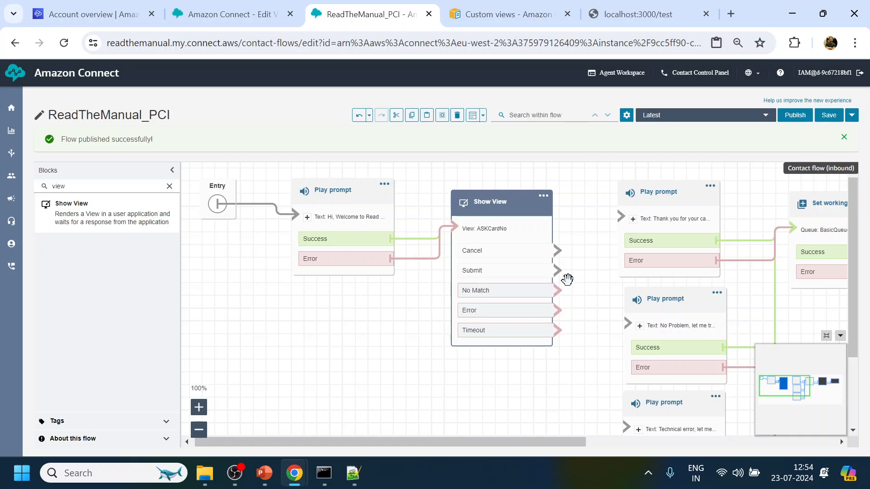
# Wire Show View's Cancel to No Problem, Submit to thank-you, and Error/Timeout to Technical error.
pyautogui.moveTo(556, 250); pyautogui.dragTo(638, 326)
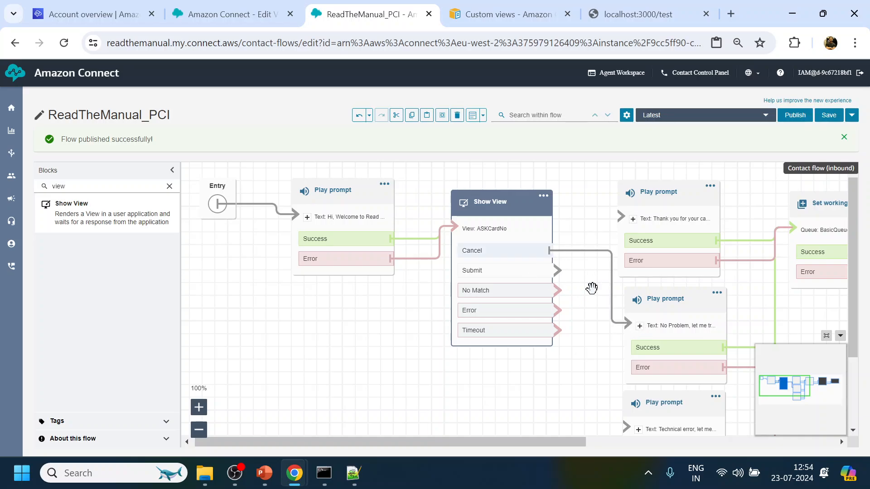
pyautogui.moveTo(557, 271); pyautogui.dragTo(627, 218)
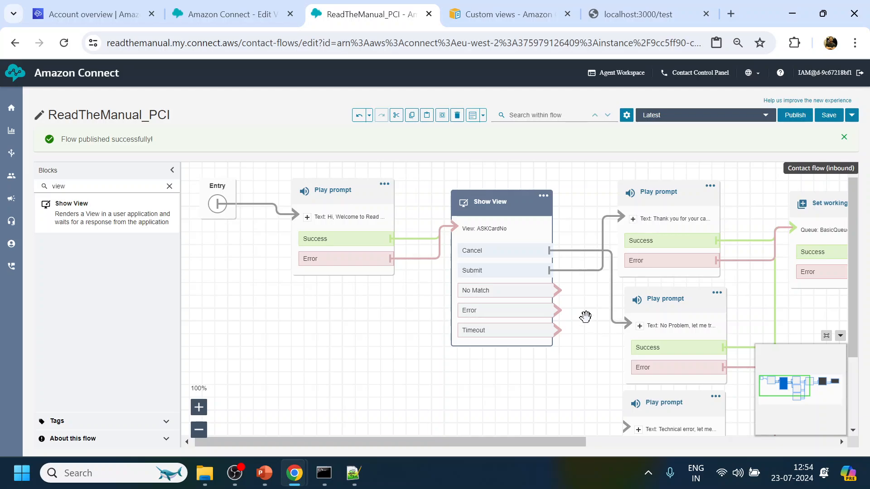
pyautogui.scroll(-2, 592, 305)
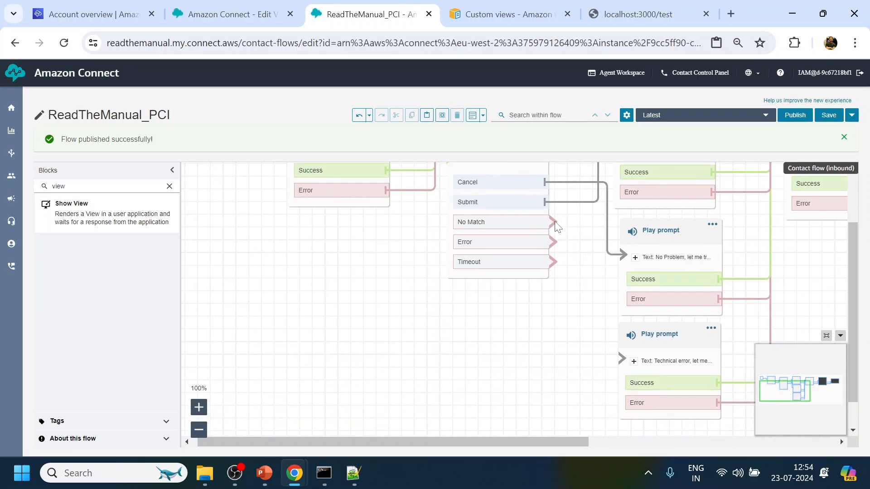
pyautogui.moveTo(555, 222); pyautogui.dragTo(656, 378)
pyautogui.moveTo(553, 242); pyautogui.dragTo(643, 378)
pyautogui.moveTo(549, 263); pyautogui.dragTo(612, 361)
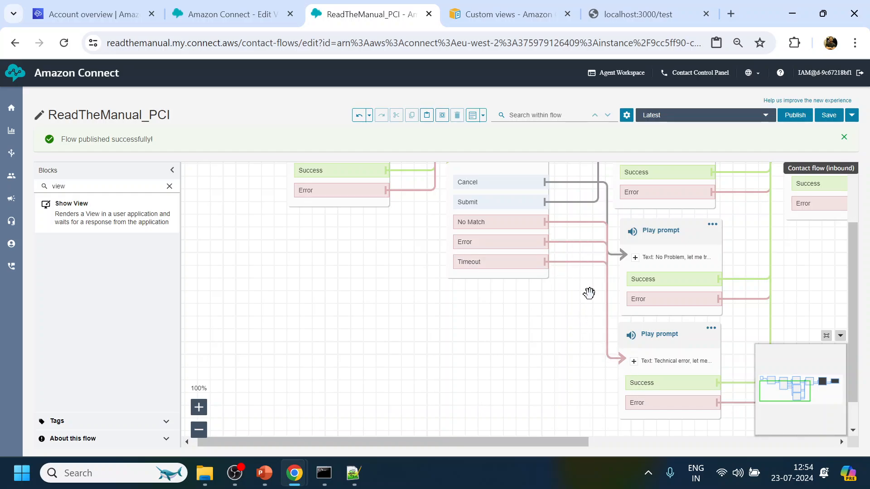
pyautogui.moveTo(588, 293); pyautogui.dragTo(550, 358)
# Remove the card value lines from the thank-you prompt, save, and publish the flow.
pyautogui.click(618, 192)
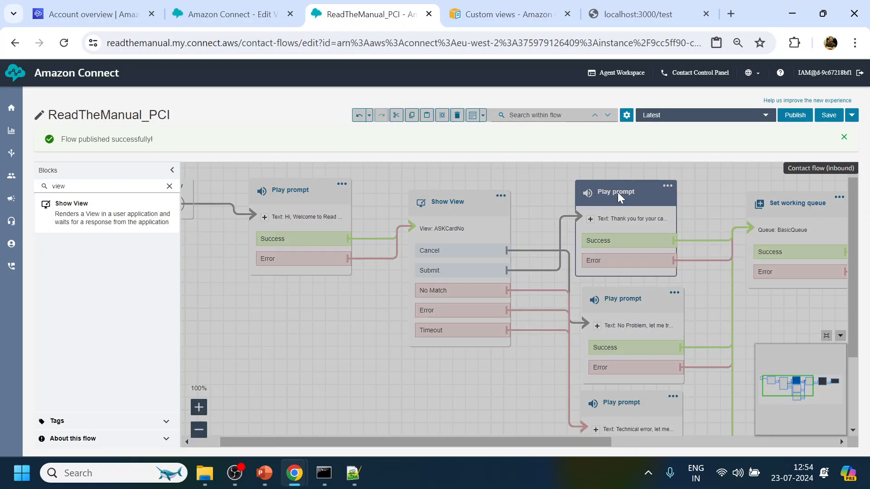
pyautogui.moveTo(807, 368); pyautogui.dragTo(706, 368)
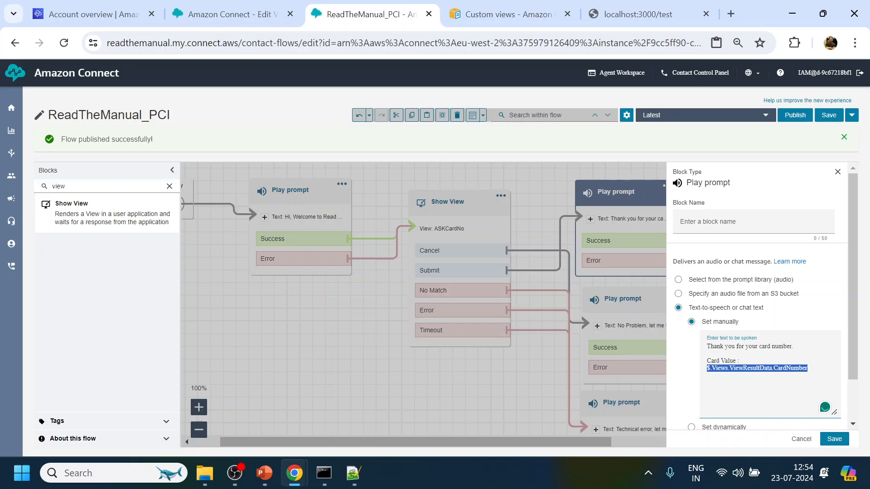
pyautogui.press('BackSpace')
pyautogui.moveTo(743, 361); pyautogui.dragTo(691, 368)
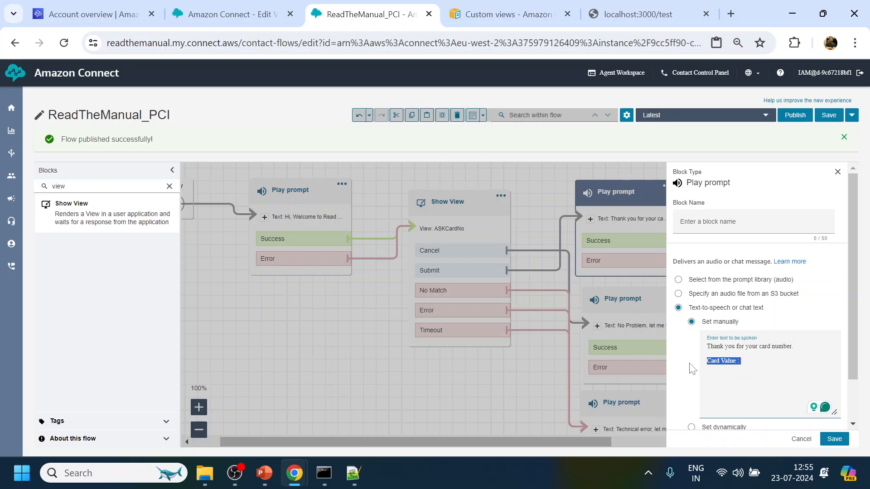
pyautogui.press('BackSpace')
pyautogui.click(834, 439)
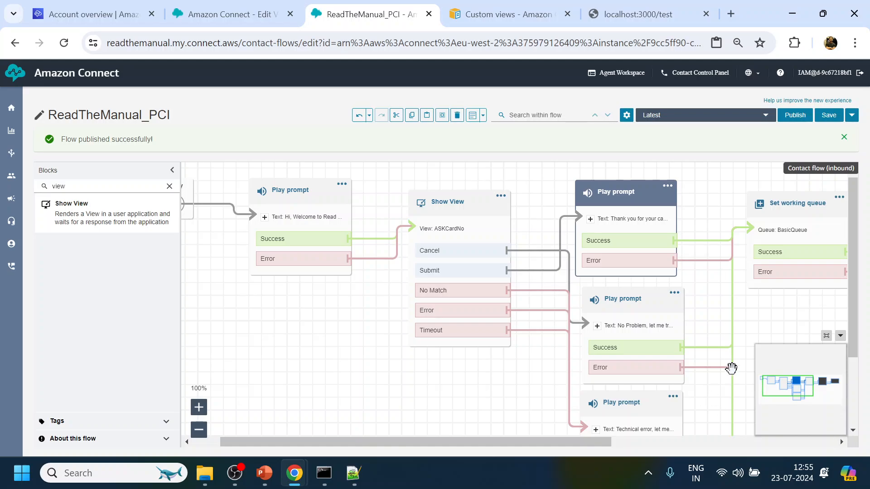
pyautogui.click(795, 115)
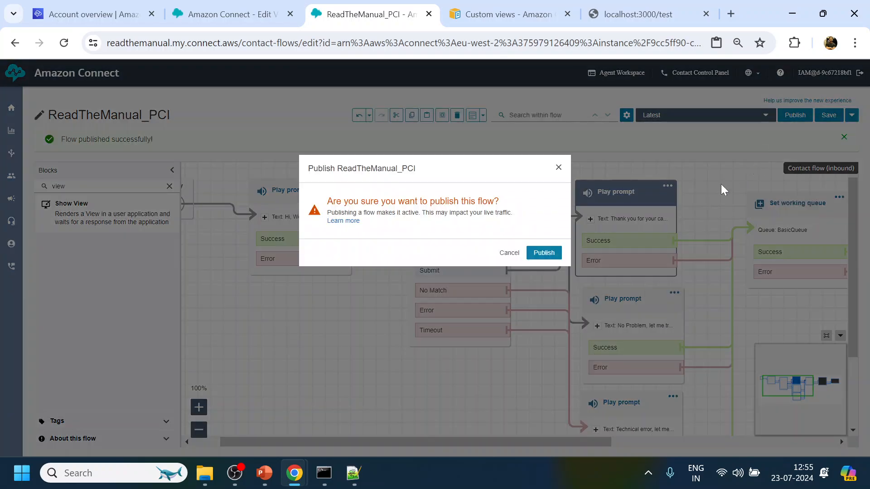
pyautogui.click(543, 252)
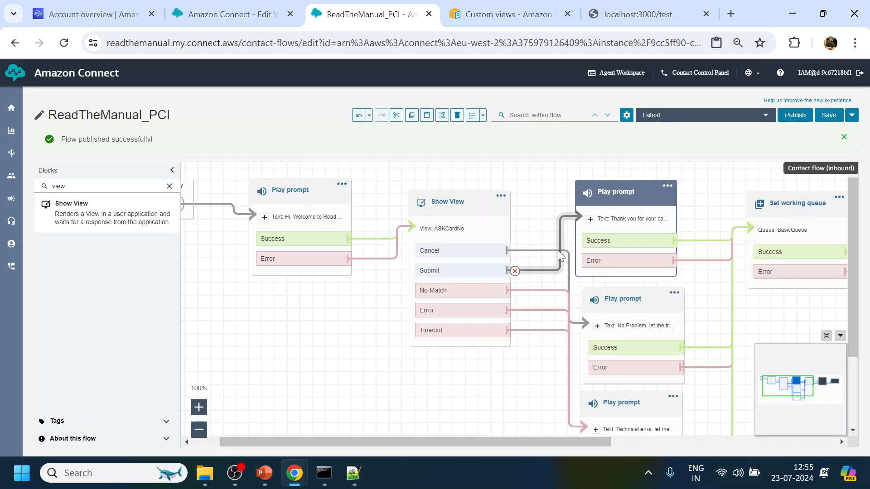
# Reload the localhost:3000/test page and submit a card number through the chat's PCI form.
pyautogui.click(644, 11)
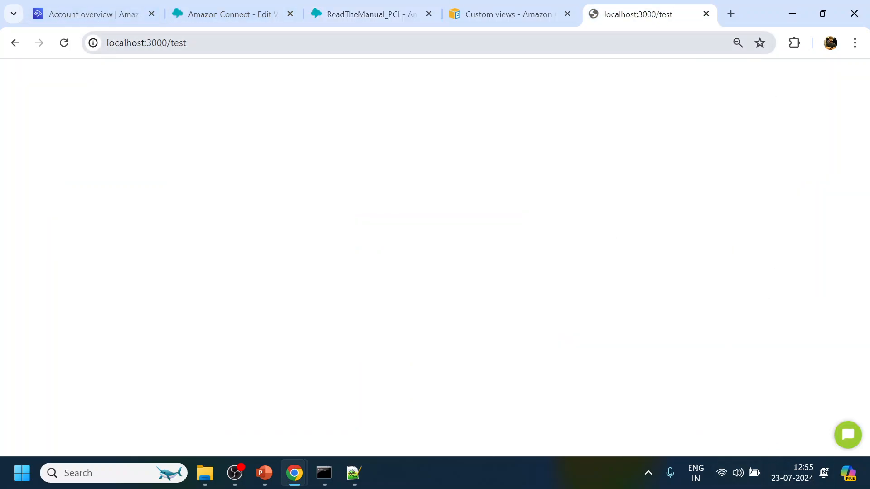
pyautogui.hotkey('ctrl', 'l')
pyautogui.press('Return')
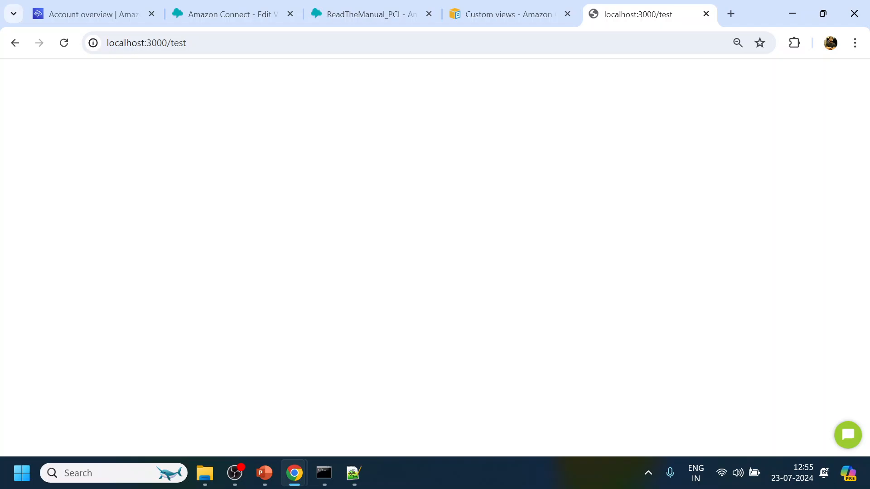
pyautogui.click(848, 438)
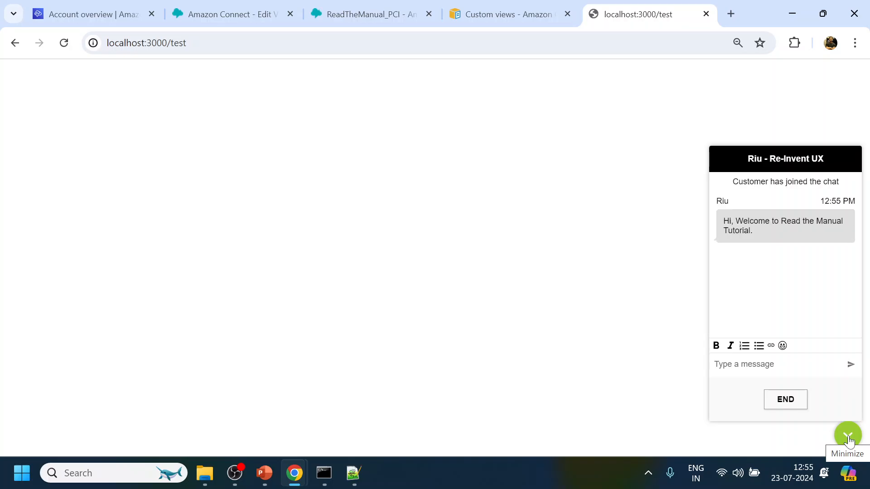
pyautogui.scroll(-1, 813, 306)
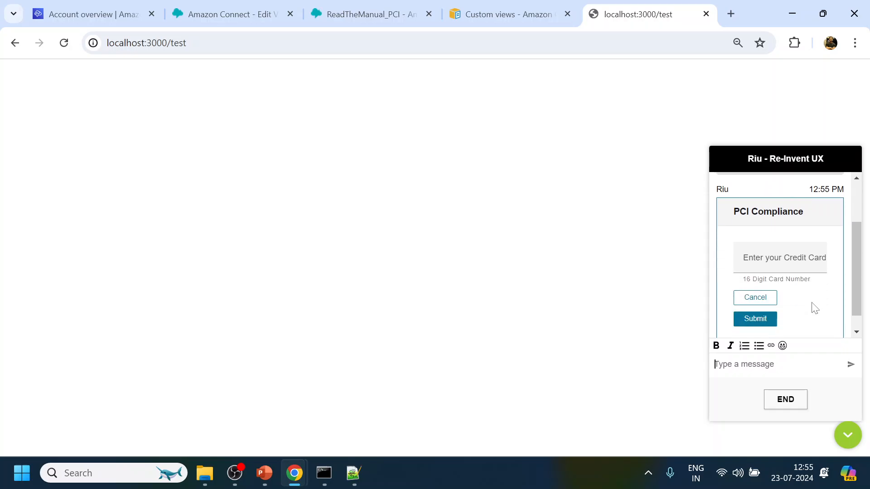
pyautogui.click(763, 257)
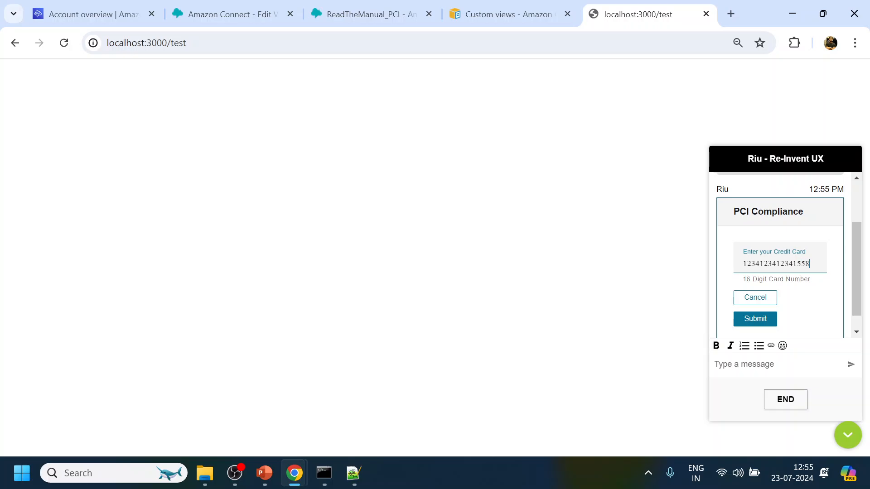
pyautogui.click(775, 317)
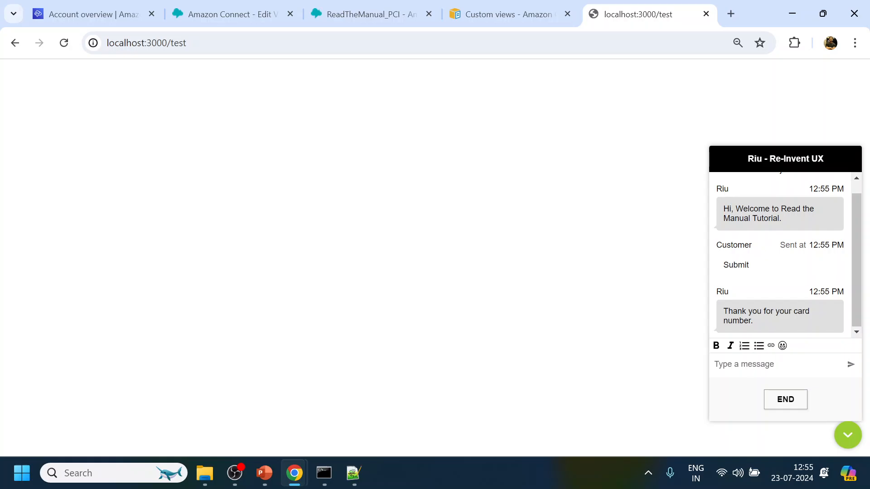
# Accept the incoming test chat in Agent Workspace, then end and close the contact.
pyautogui.moveTo(300, 476)
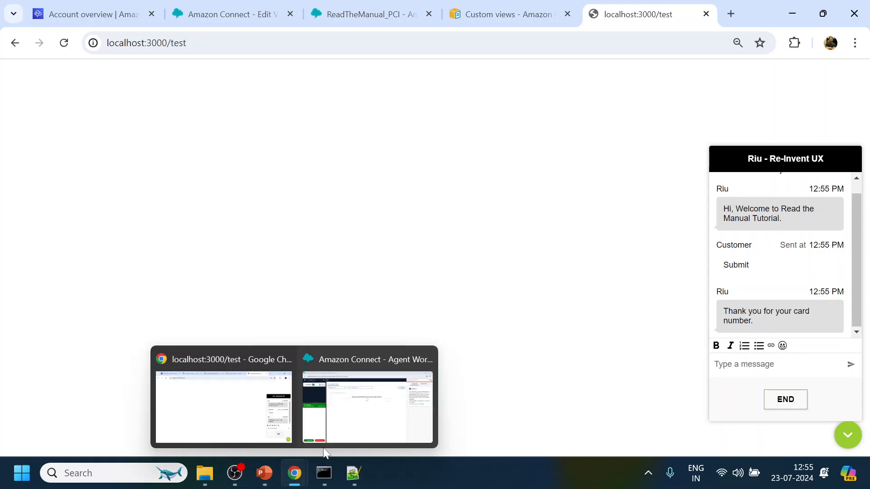
pyautogui.click(340, 429)
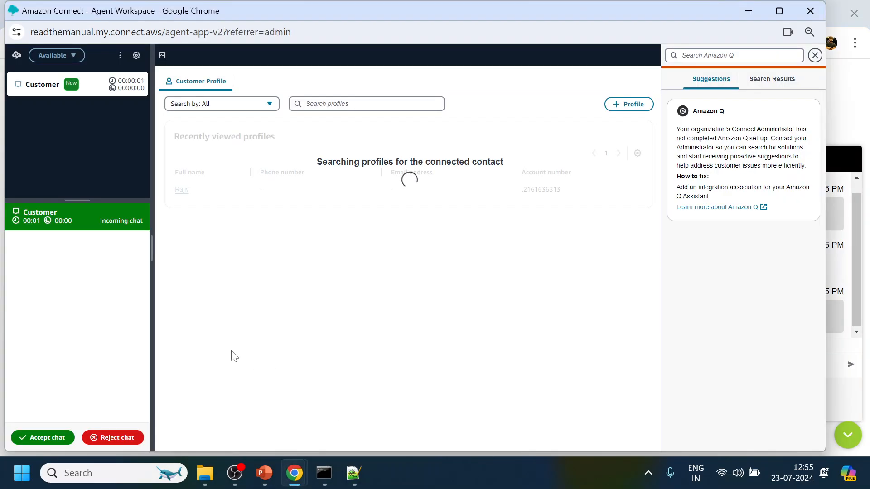
pyautogui.click(56, 437)
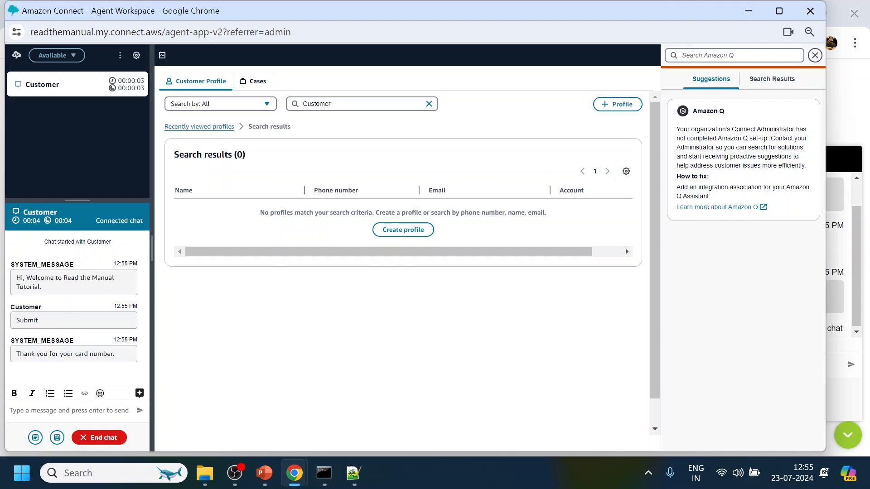
pyautogui.click(112, 437)
pyautogui.click(112, 438)
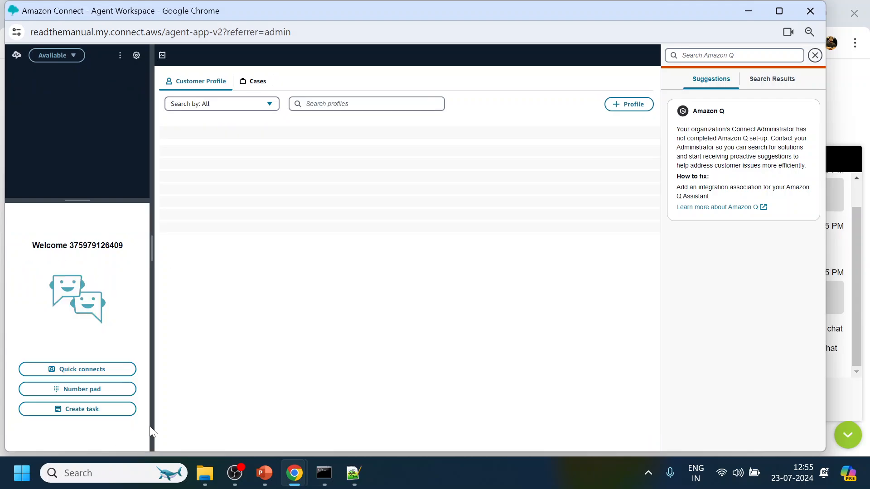
# Return to the ReadTheManual_PCI flow editor tab.
pyautogui.click(831, 271)
pyautogui.click(788, 403)
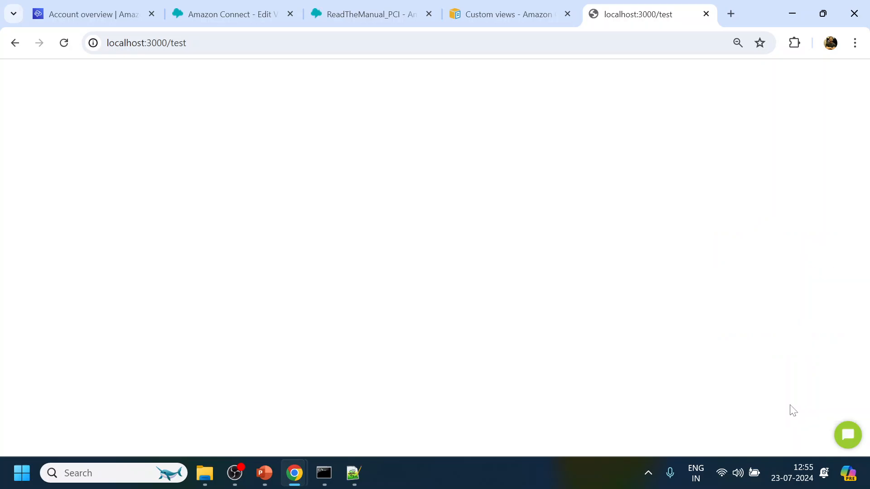
pyautogui.click(379, 13)
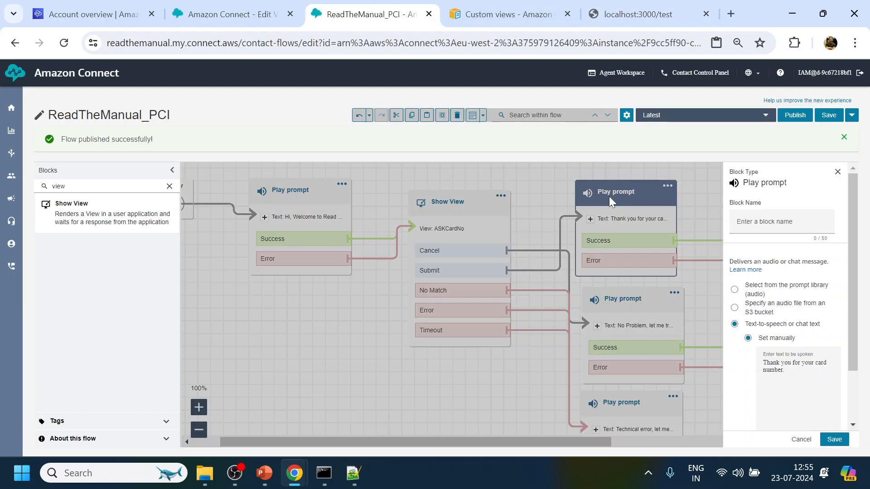
# Add the line 'Value : $.Views.ViewResultData.CardNumber' below the thank-you prompt text.
pyautogui.click(610, 199)
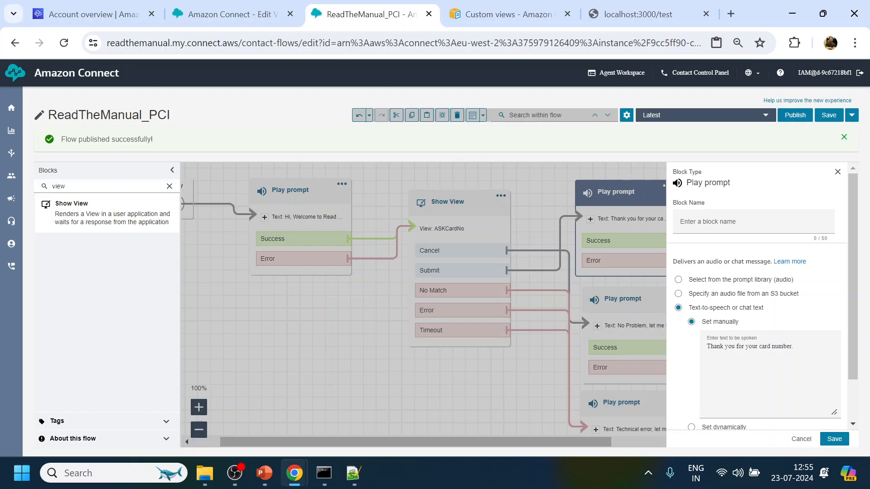
pyautogui.click(793, 347)
pyautogui.press('Return')
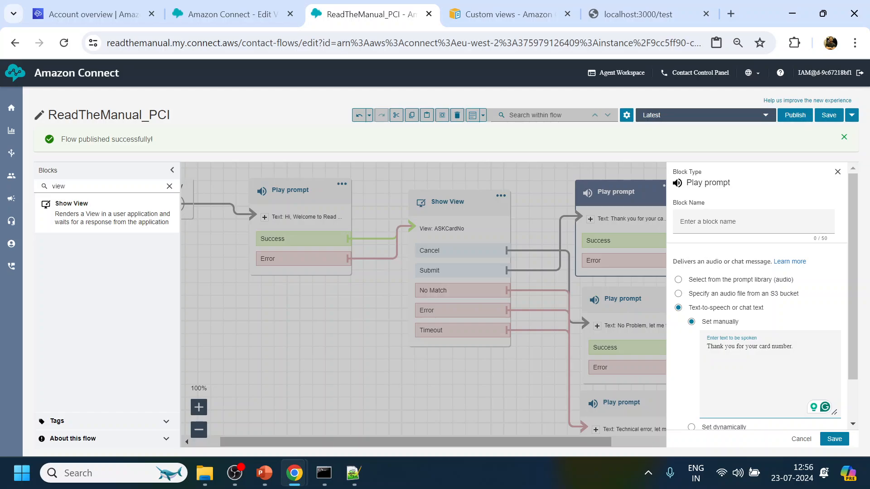
pyautogui.write('Value :')
pyautogui.write('$.Views.ViewResultData.CardNumber')
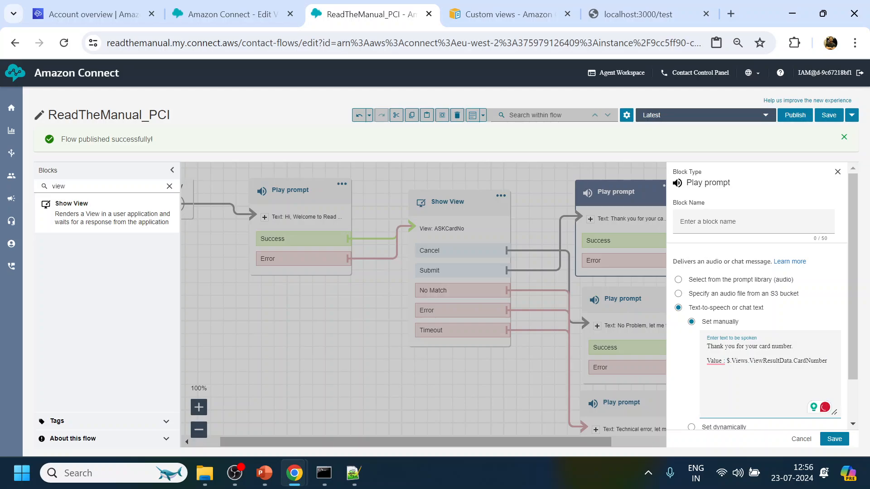
pyautogui.moveTo(726, 361); pyautogui.dragTo(792, 361)
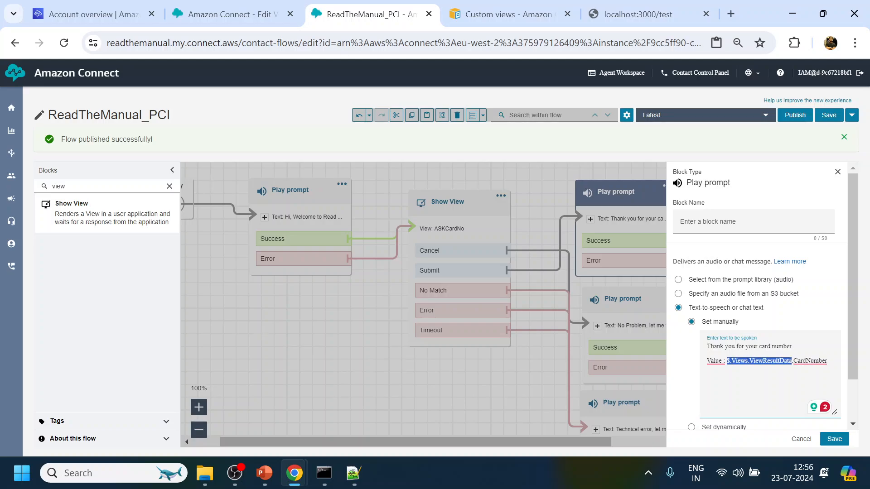
# Check that the variable path's CardNumber matches the input name in the ASKCardNo view.
pyautogui.hotkey('ctrl', '+')
pyautogui.hotkey('ctrl', '+')
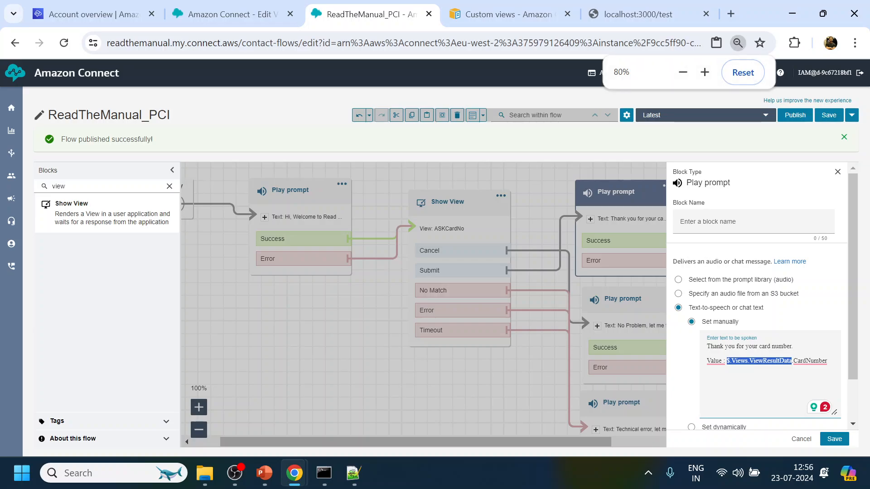
pyautogui.scroll(-2, 770, 343)
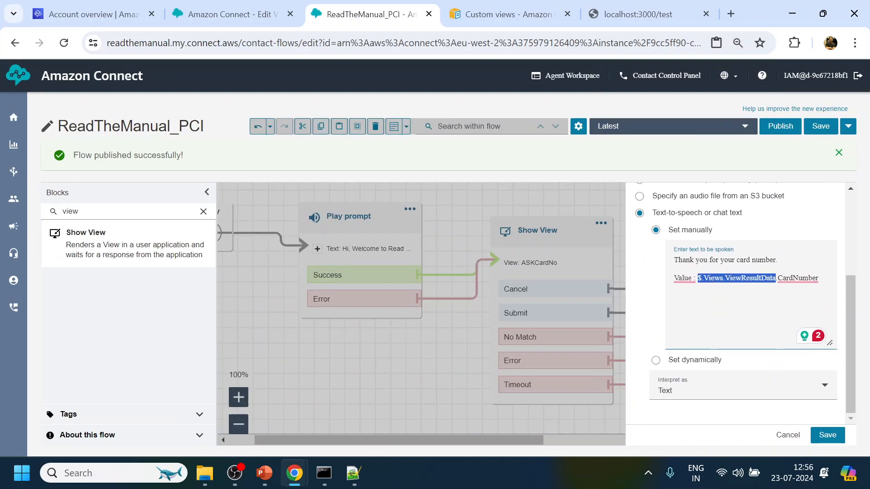
pyautogui.click(674, 287)
pyautogui.moveTo(697, 278); pyautogui.dragTo(772, 278)
pyautogui.click(798, 278)
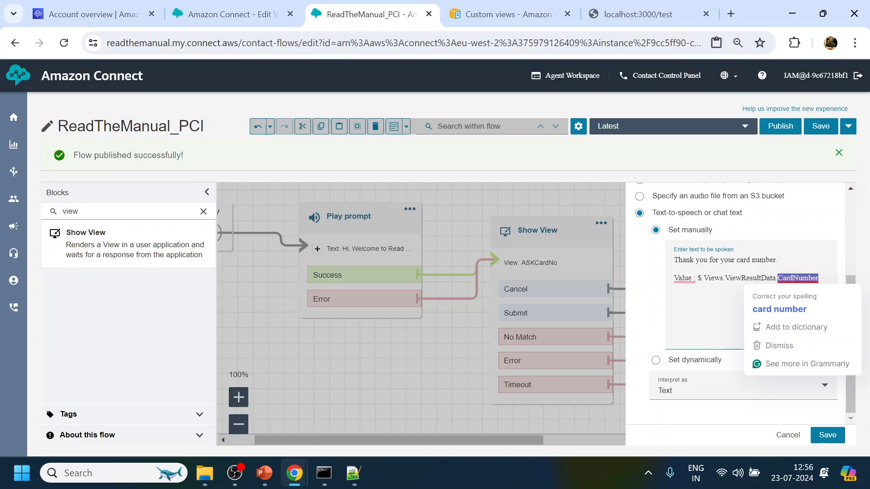
pyautogui.click(249, 11)
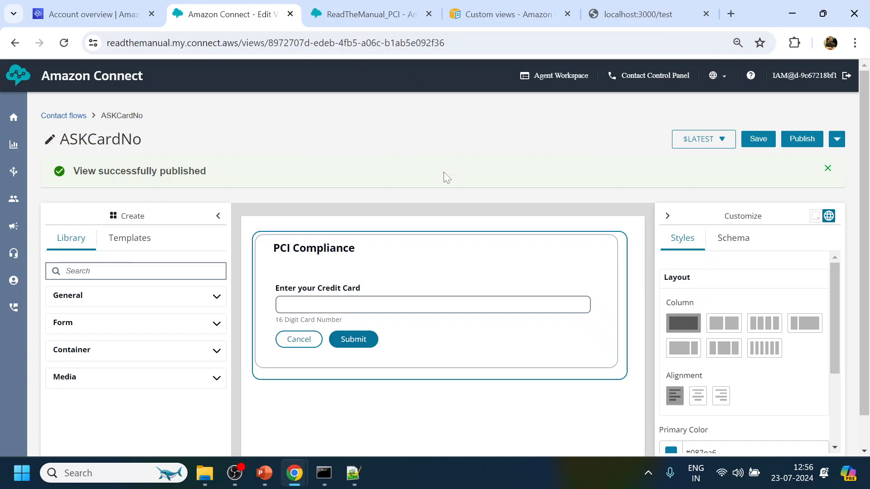
pyautogui.click(323, 298)
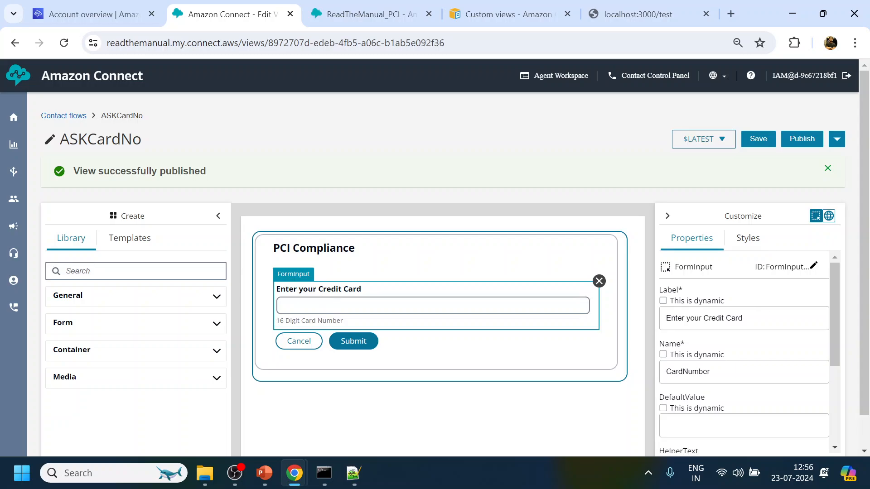
pyautogui.doubleClick(688, 371)
pyautogui.click(397, 13)
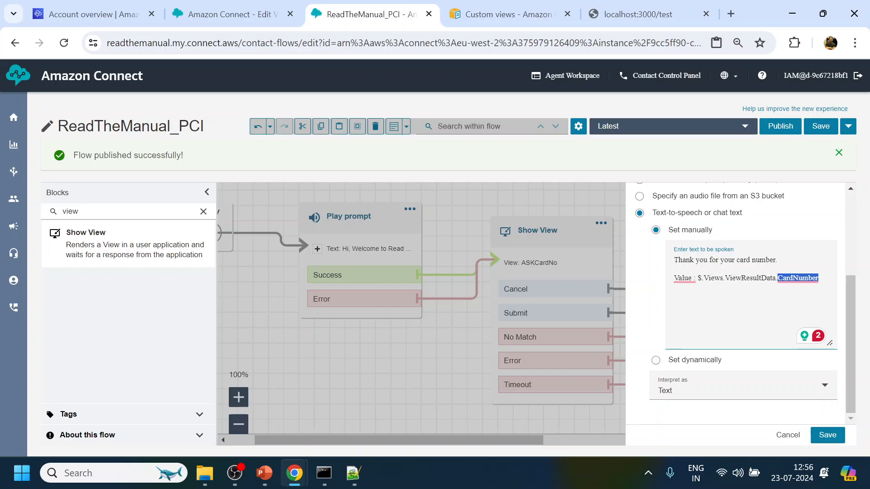
# Save the updated thank-you prompt and publish the ReadTheManual_PCI flow.
pyautogui.tripleClick(798, 278)
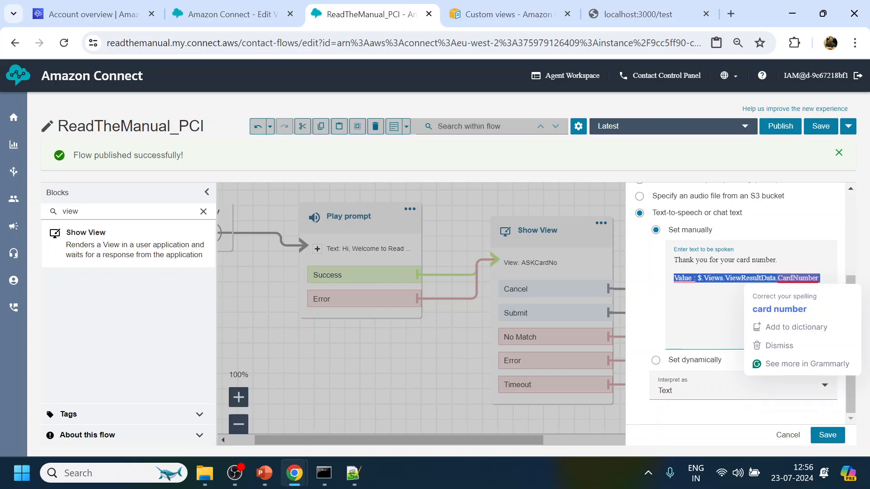
pyautogui.click(817, 278)
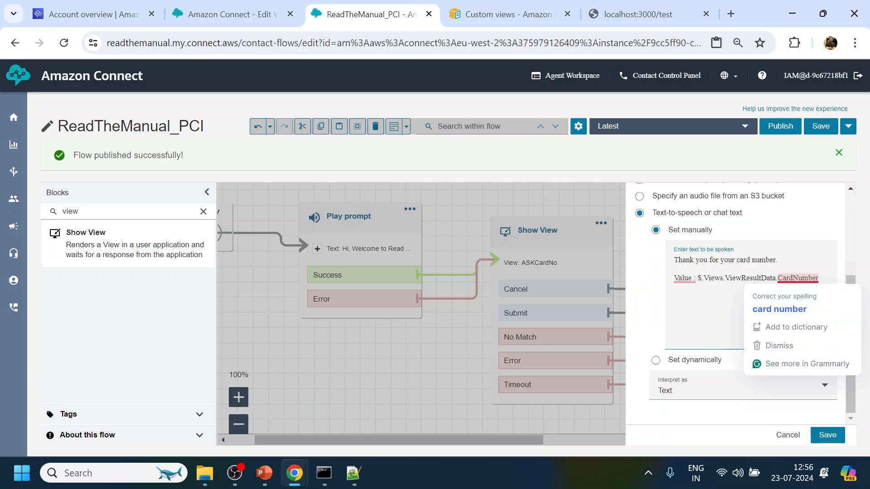
pyautogui.press('Return')
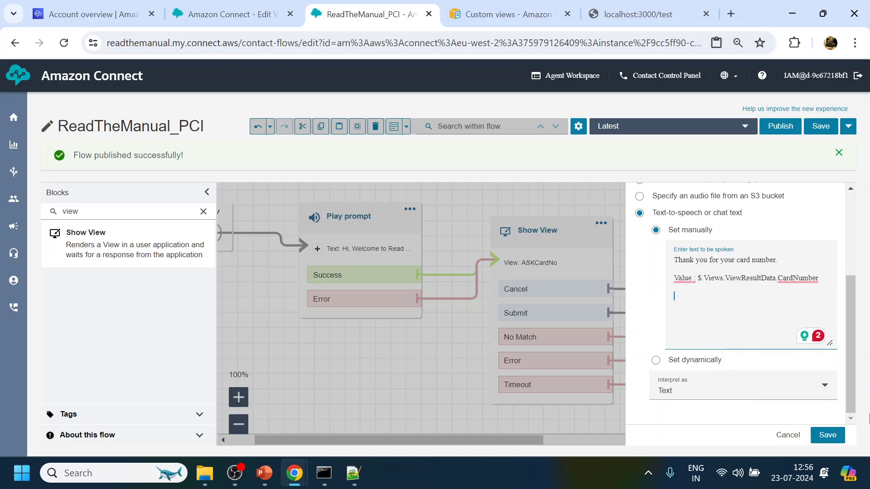
pyautogui.click(827, 436)
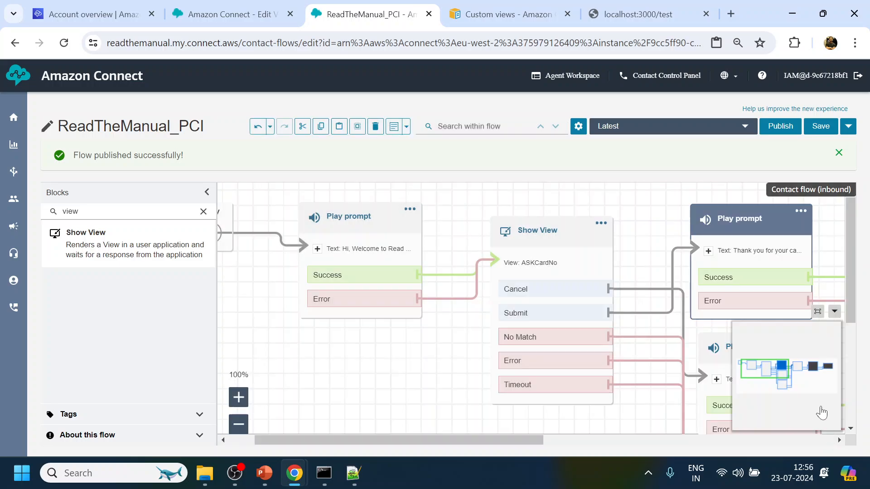
pyautogui.click(797, 132)
pyautogui.click(566, 264)
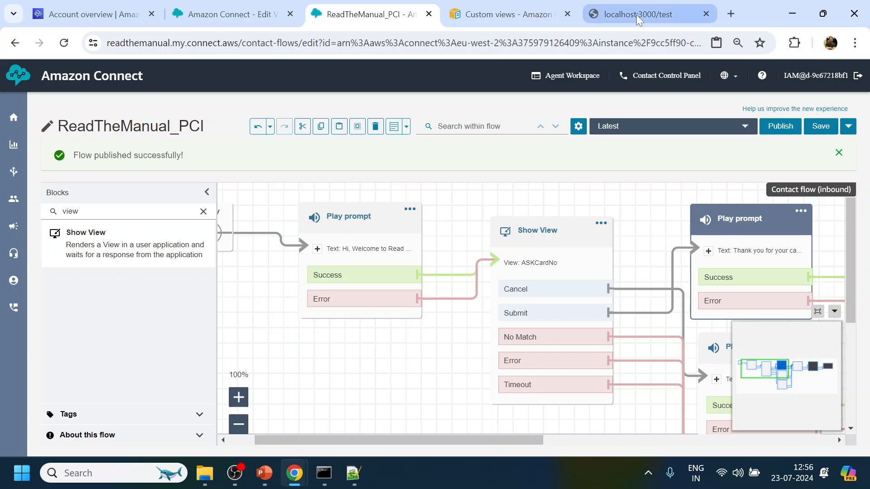
# Submit card number 2782378 in the test chat's PCI form and check the echoed value.
pyautogui.click(636, 15)
pyautogui.click(848, 435)
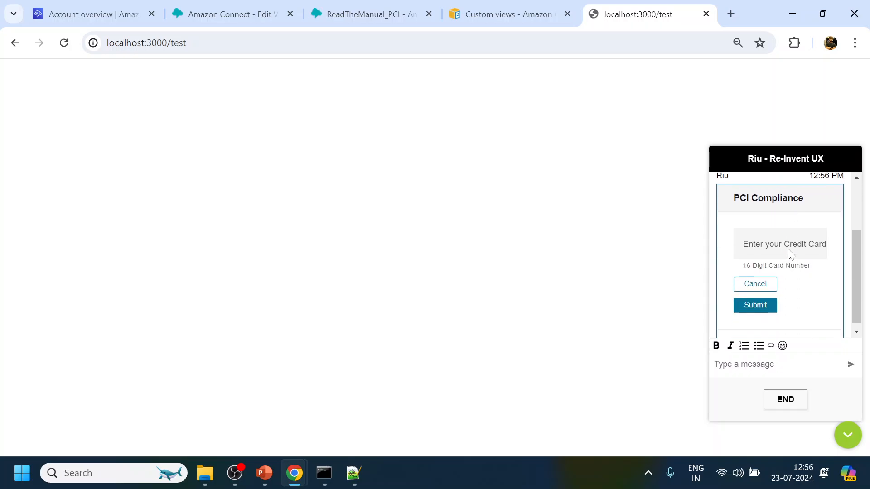
pyautogui.click(779, 240)
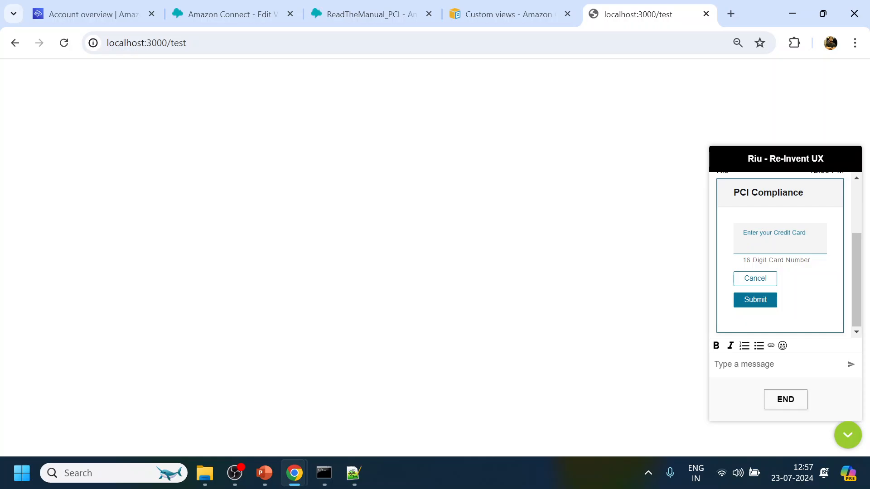
pyautogui.write('2782378sdj')
pyautogui.click(755, 302)
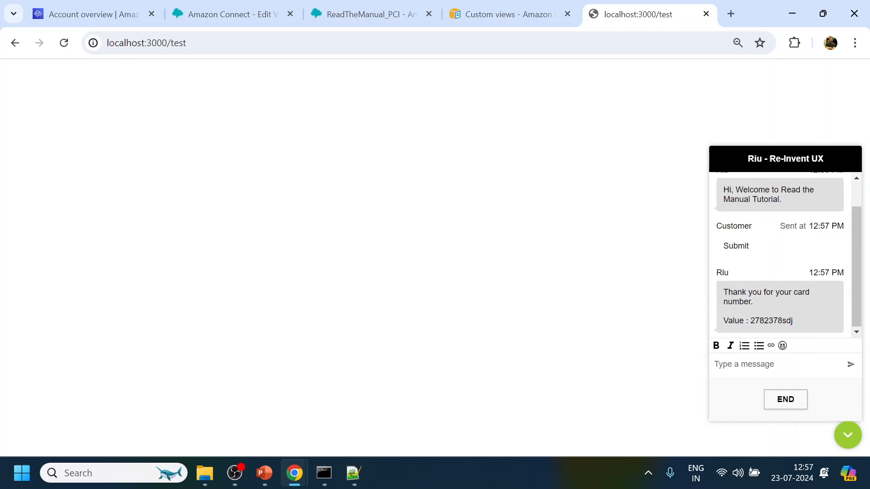
pyautogui.doubleClick(797, 322)
# Bring the Agent Workspace window to the front.
pyautogui.moveTo(353, 473)
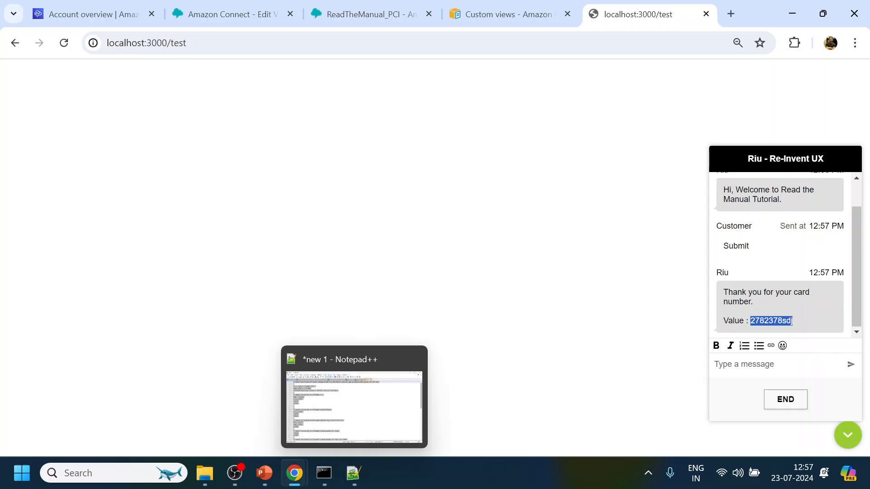
pyautogui.moveTo(295, 472)
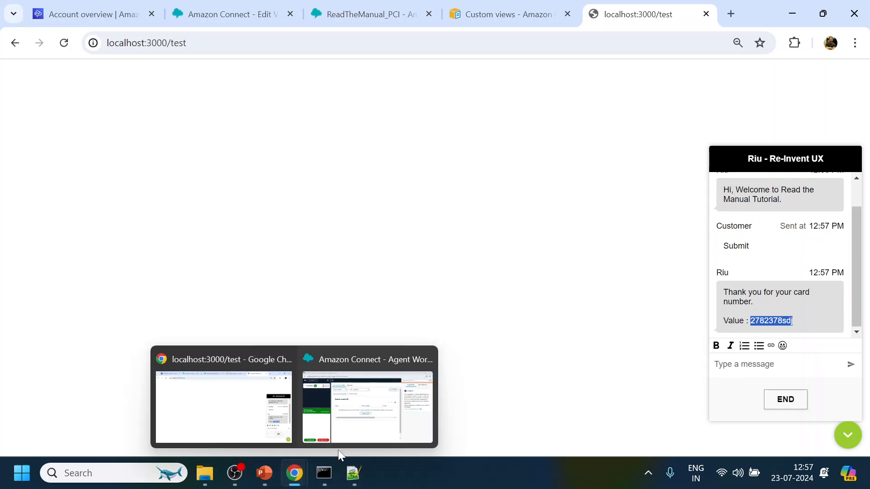
pyautogui.click(352, 435)
# Accept the test chat, check the echoed card value in the transcript, then end the chat and close the contact.
pyautogui.click(51, 435)
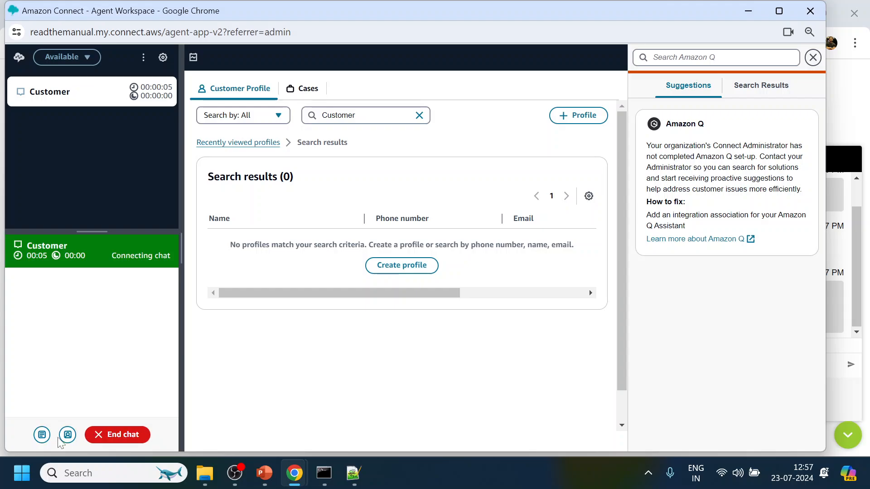
pyautogui.doubleClick(73, 354)
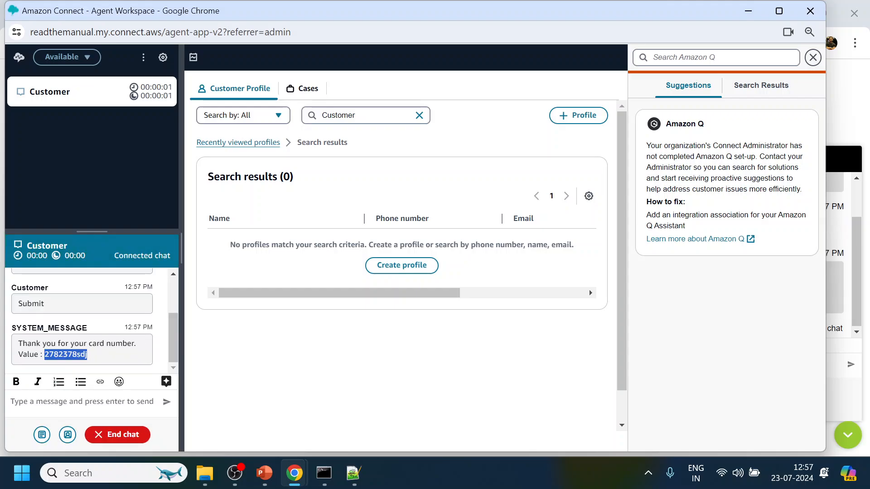
pyautogui.click(122, 435)
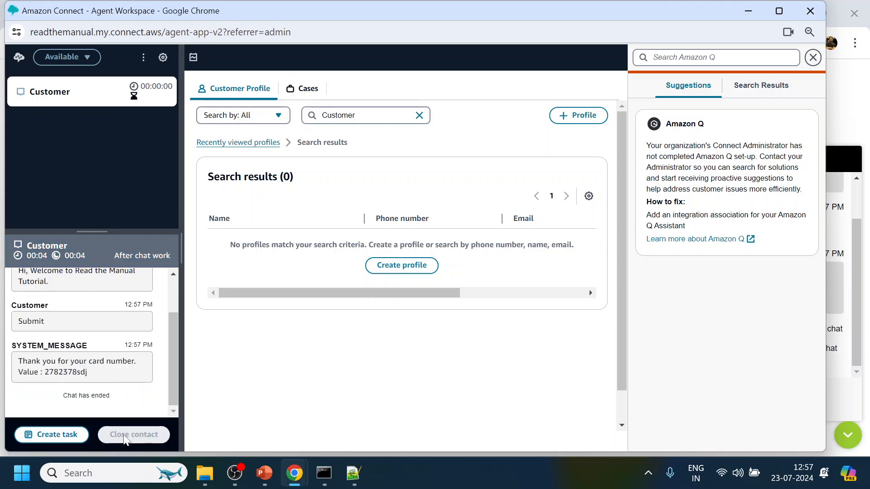
pyautogui.click(123, 436)
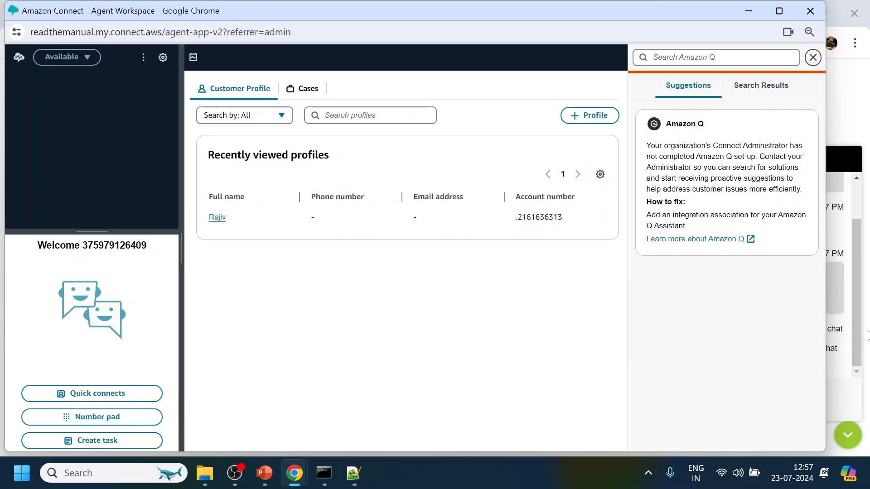